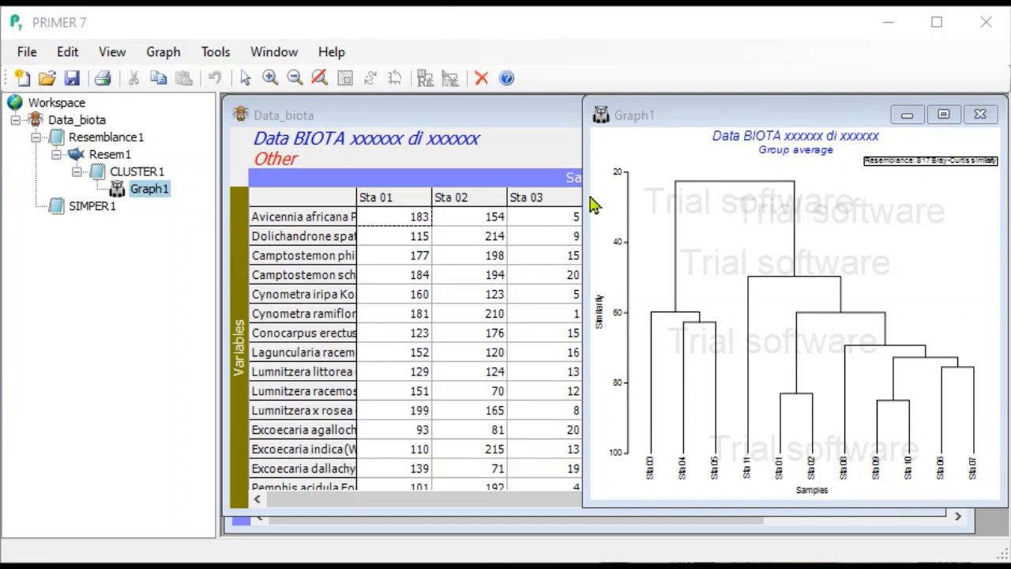
- Import Sheet1 of the Excel file Data_faktor_link from the 2020 folder as sample data and narrow its window to fit beside Graph1
left_click_drag(584, 197, 603, 194)
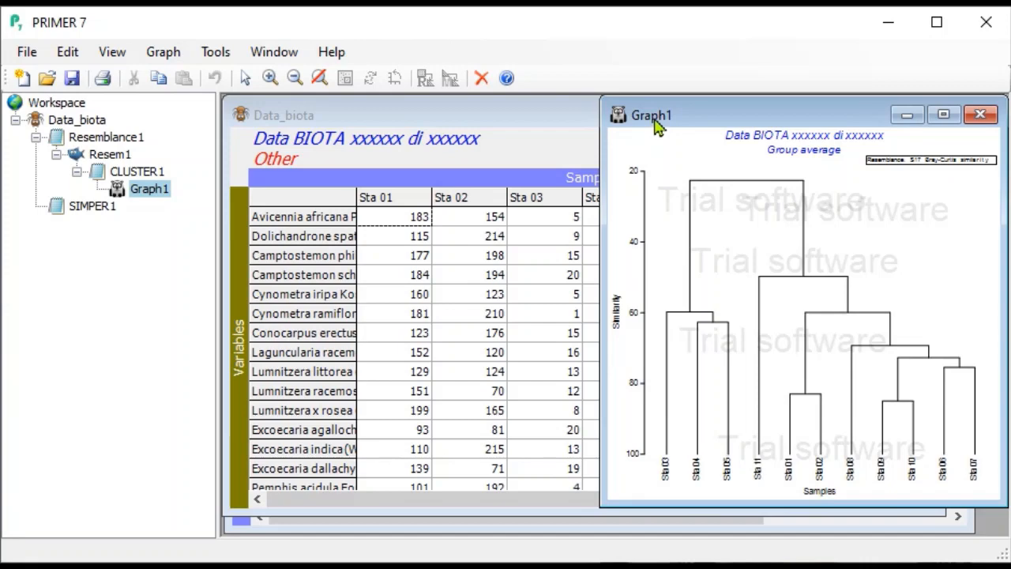
left_click(46, 79)
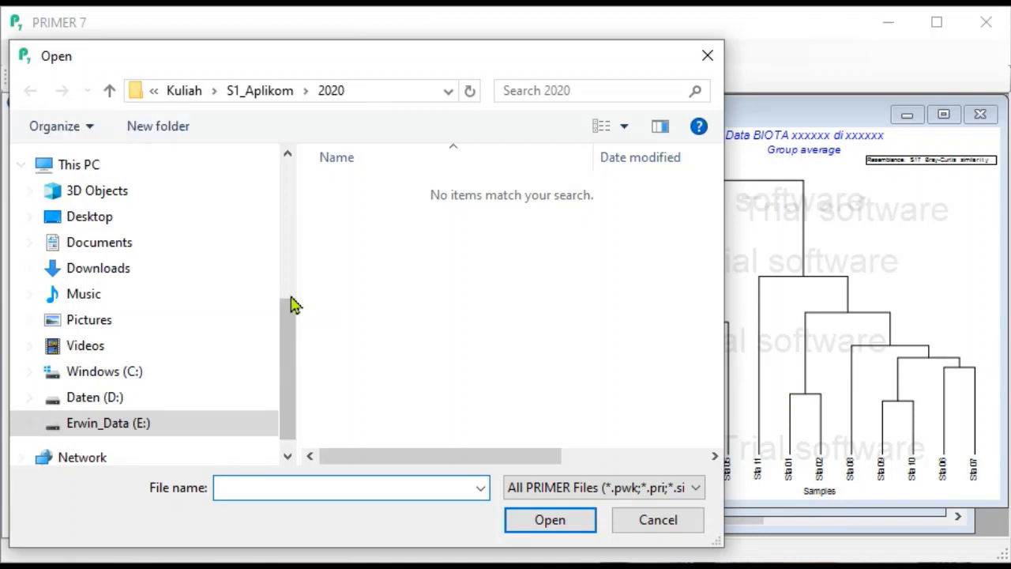
left_click_drag(289, 345, 293, 163)
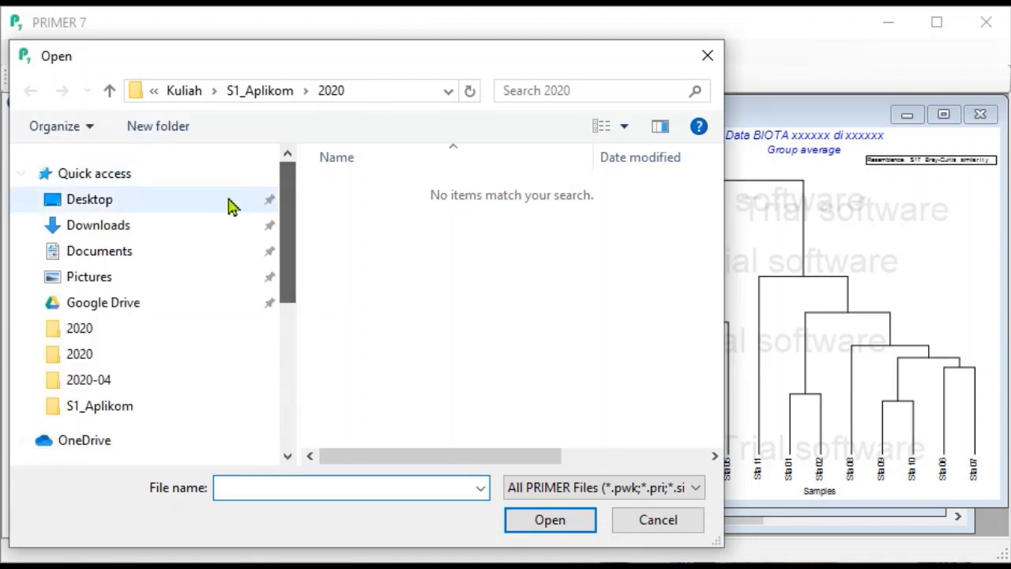
left_click(101, 329)
left_click(580, 484)
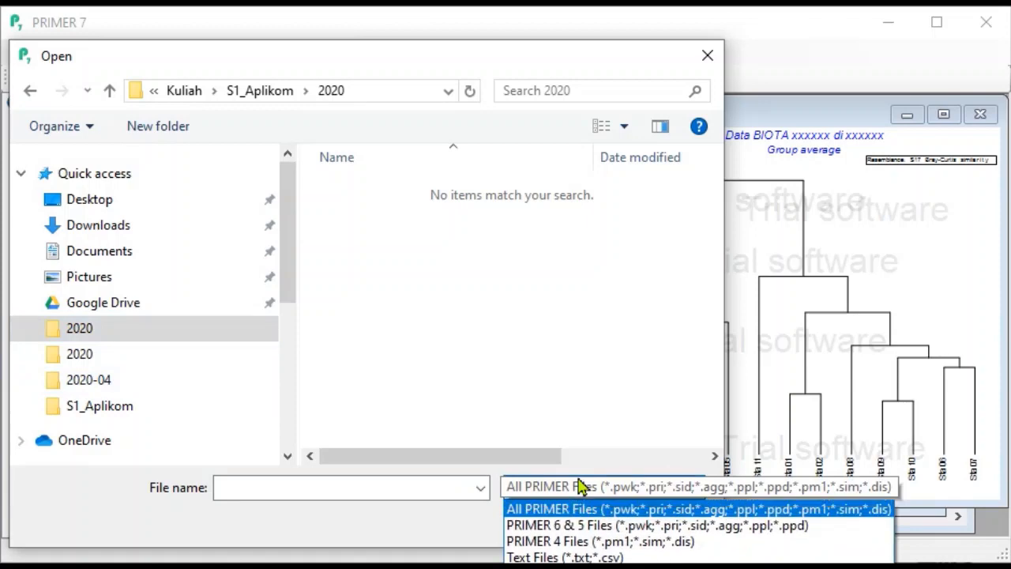
left_click(577, 568)
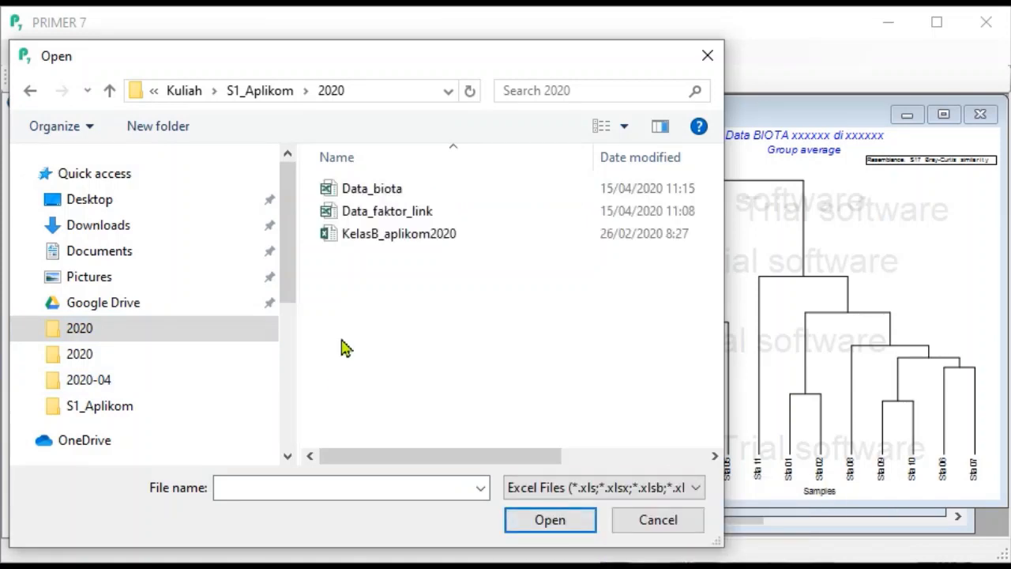
double_click(403, 211)
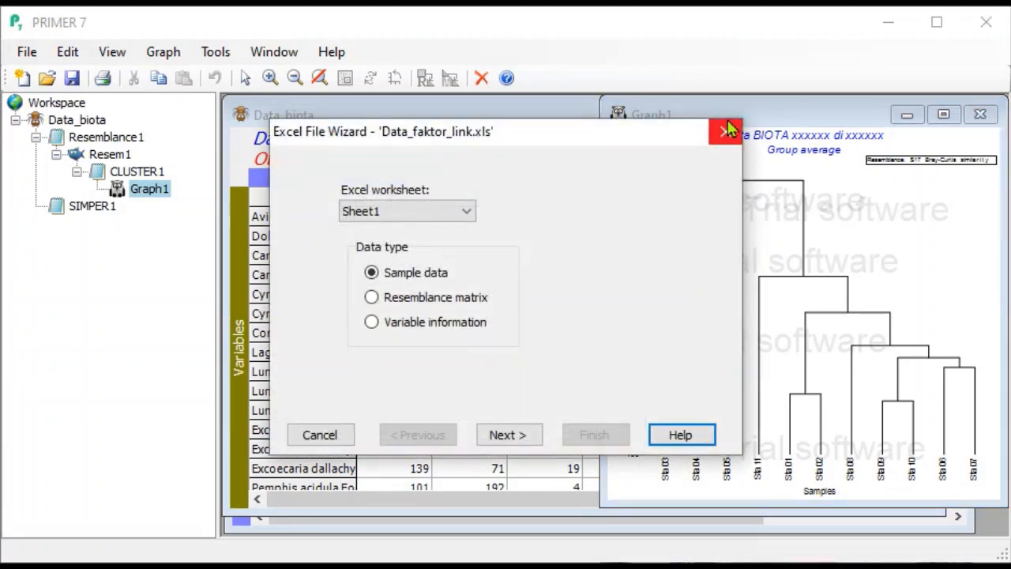
left_click(522, 434)
left_click(593, 439)
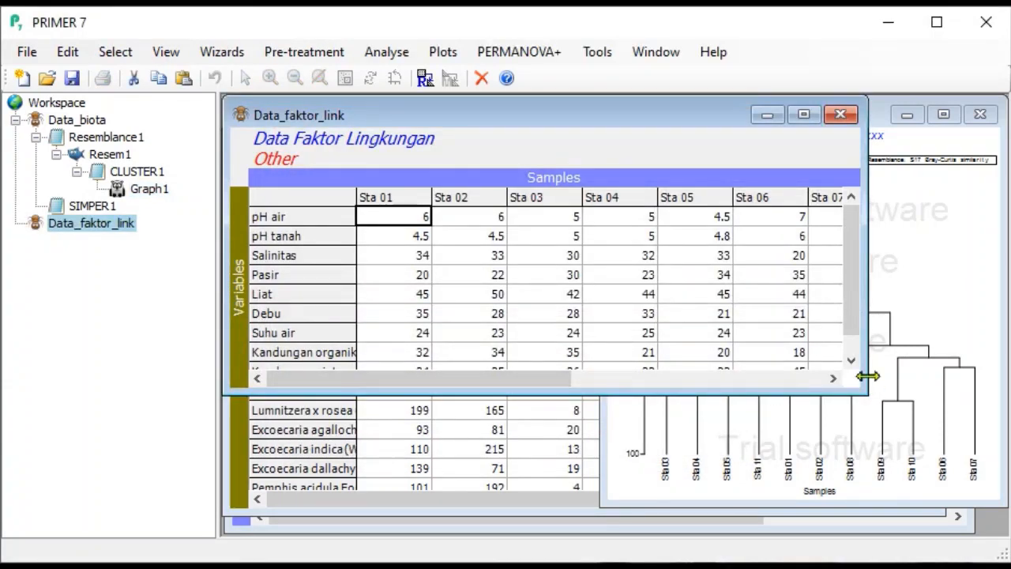
left_click_drag(866, 374, 592, 391)
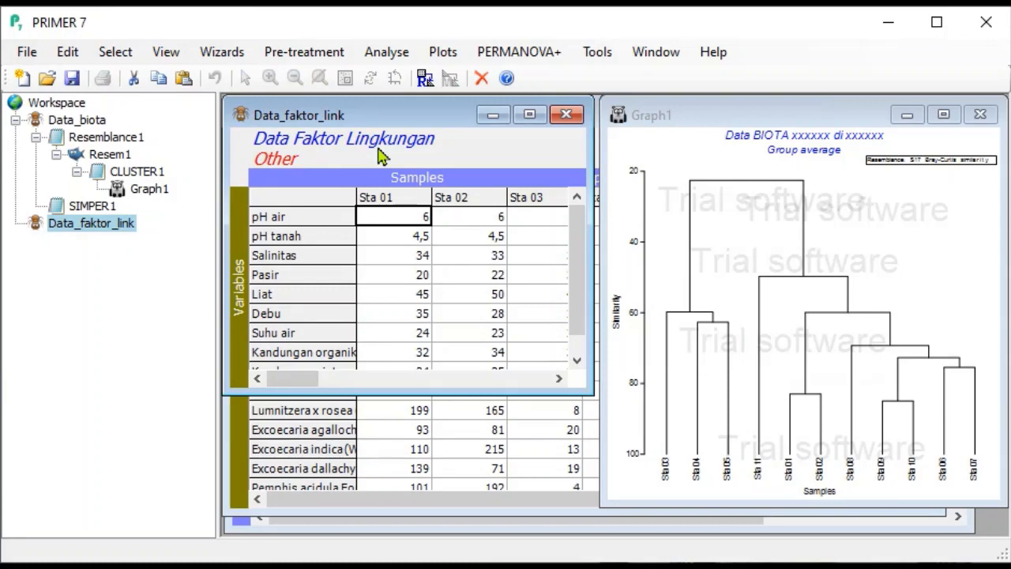
- Calculate a Euclidean distance resemblance matrix between samples for the Data_faktor_link worksheet
left_click(385, 53)
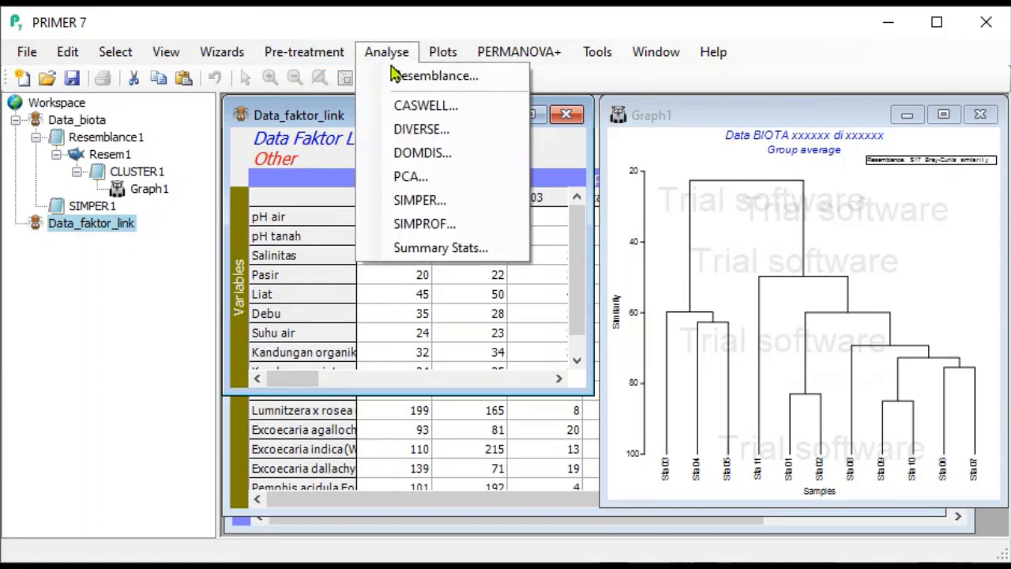
left_click(395, 75)
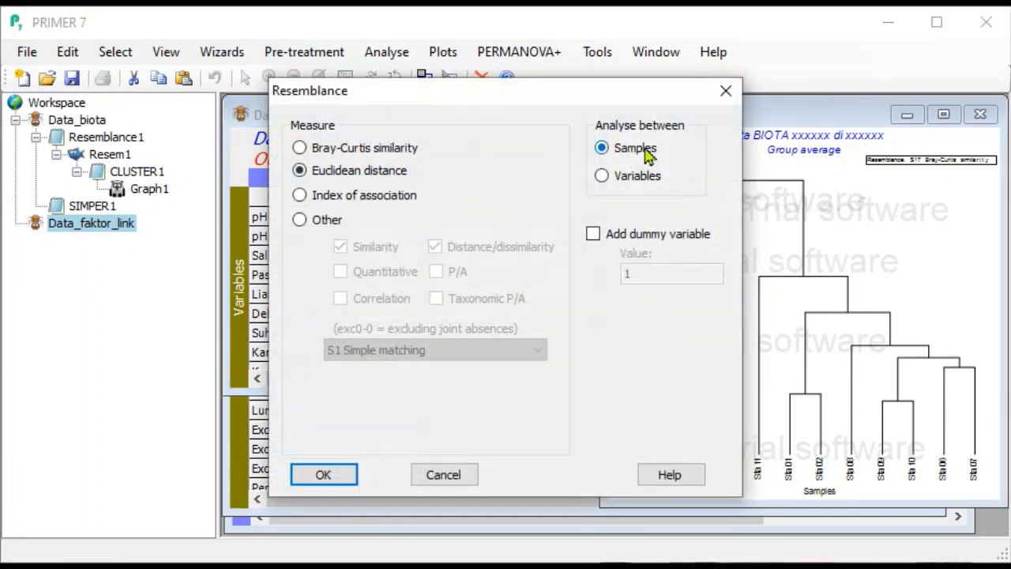
left_click(339, 479)
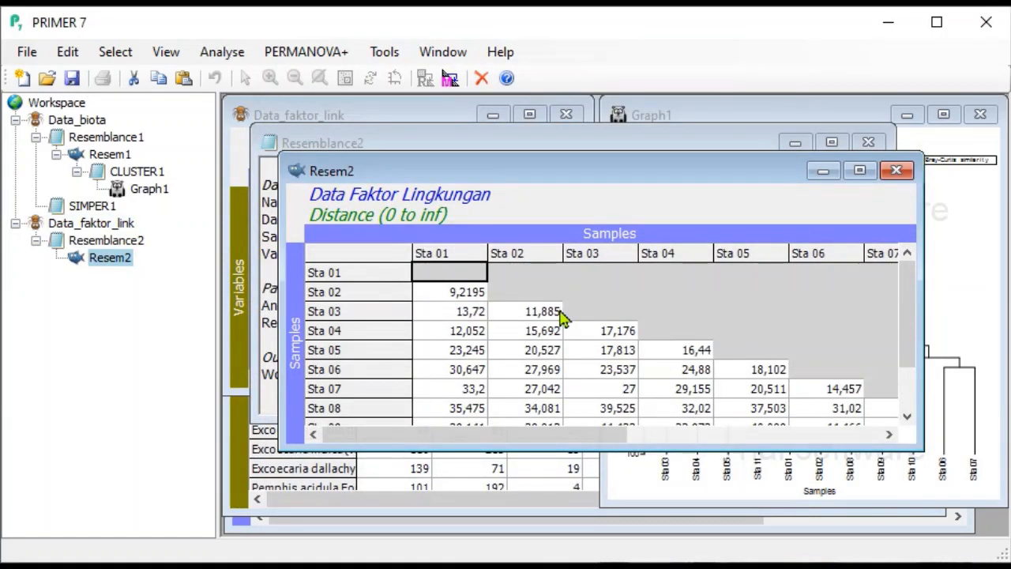
- Narrow the Resem2 window and run a group-average CLUSTER analysis on that matrix with a dendrogram plot
left_click_drag(921, 255, 552, 255)
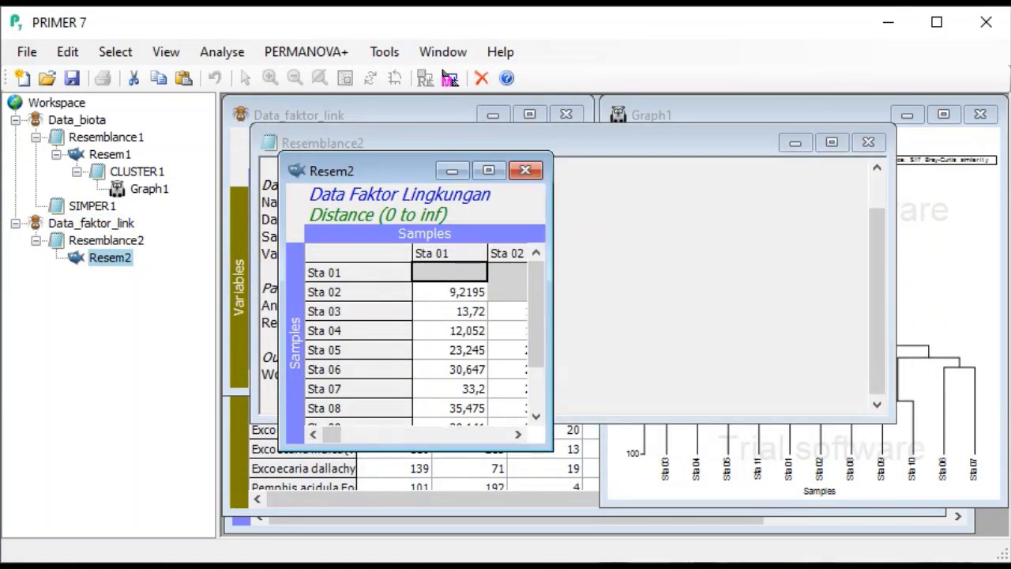
left_click(222, 52)
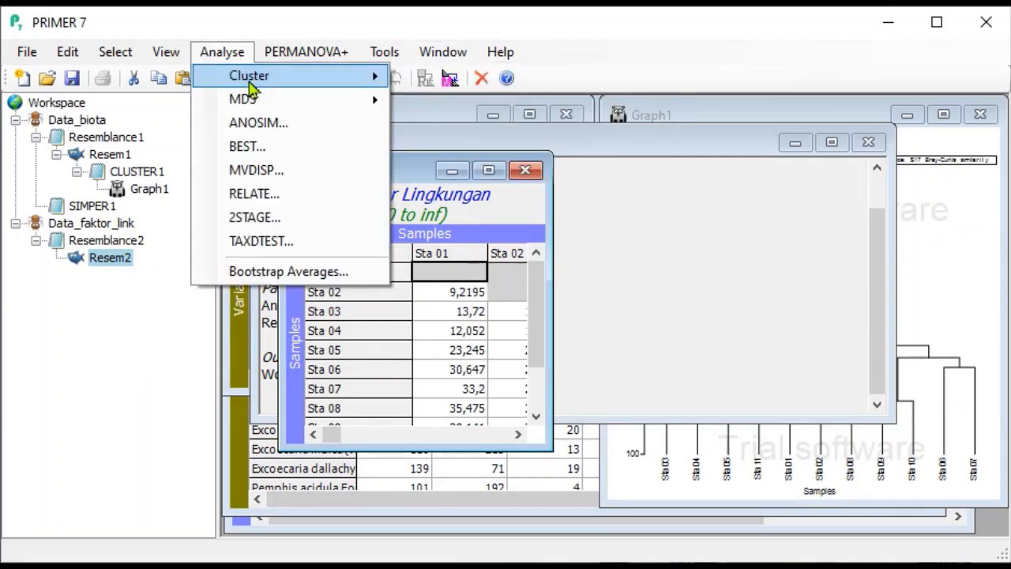
mouse_move(323, 86)
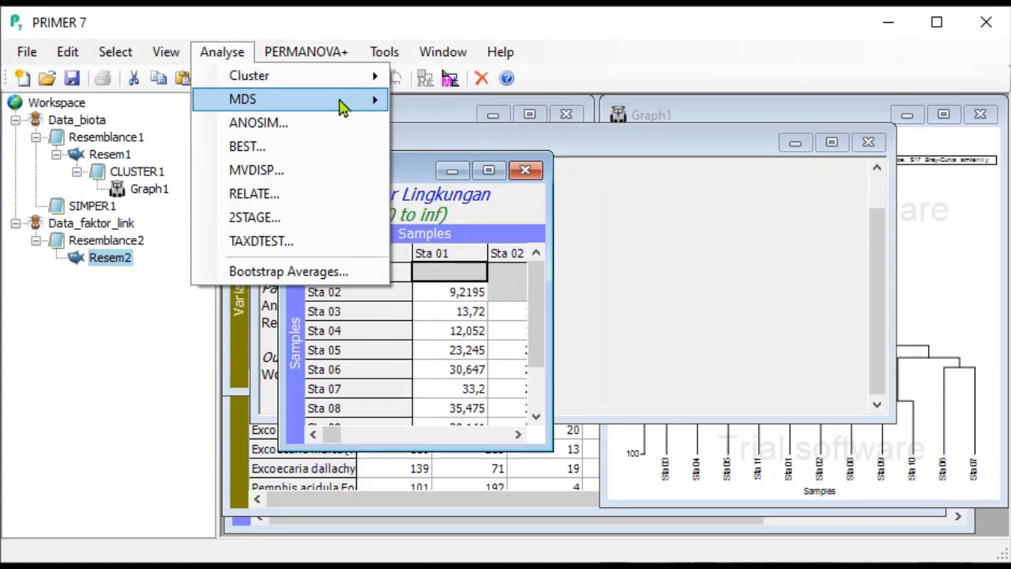
mouse_move(381, 79)
left_click(442, 78)
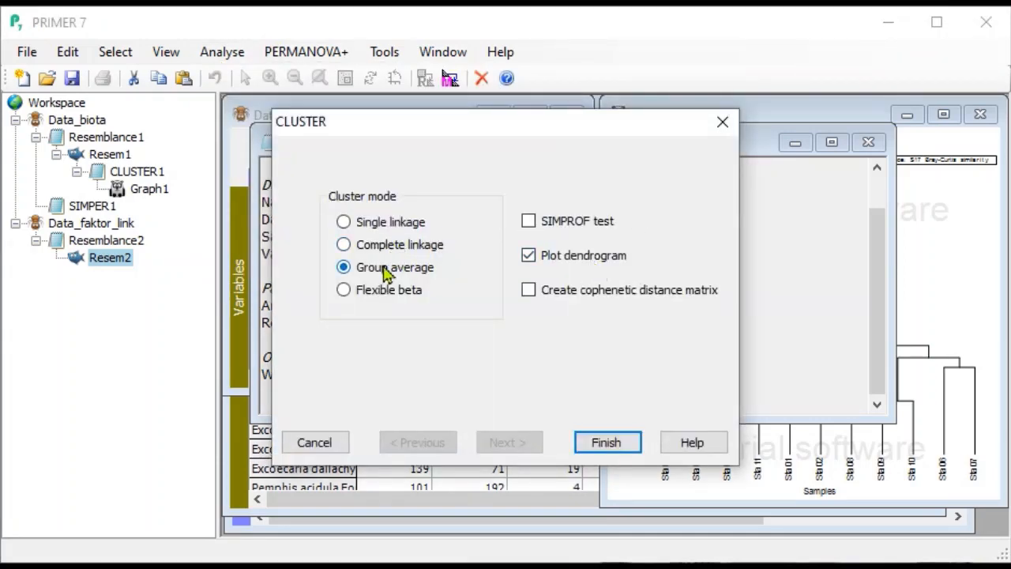
left_click(608, 443)
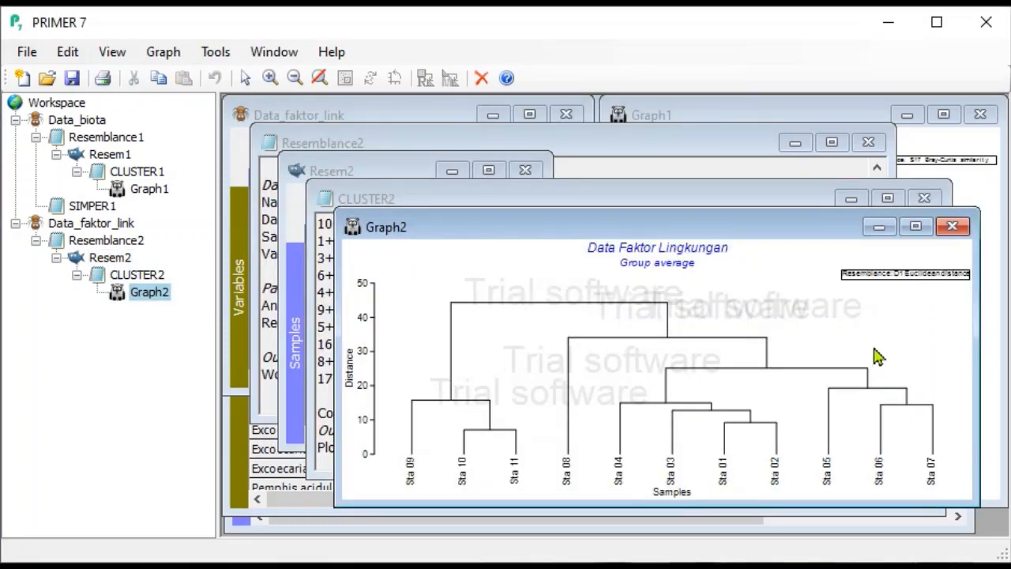
- Resize and move the environmental-factor dendrogram so it sits side by side with the biota dendrogram, and bring Graph1 forward
left_click_drag(632, 210, 643, 96)
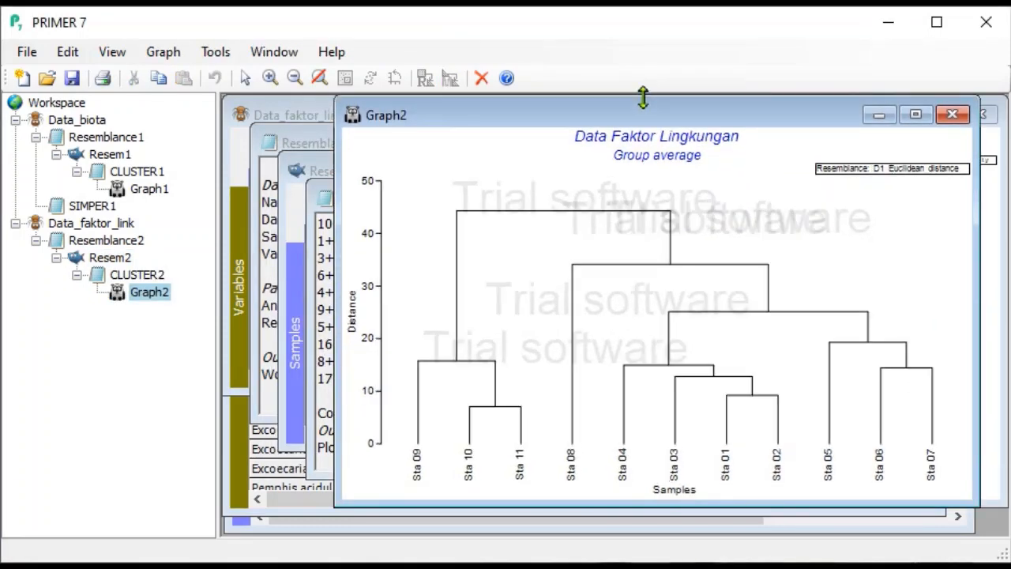
left_click_drag(978, 266, 691, 255)
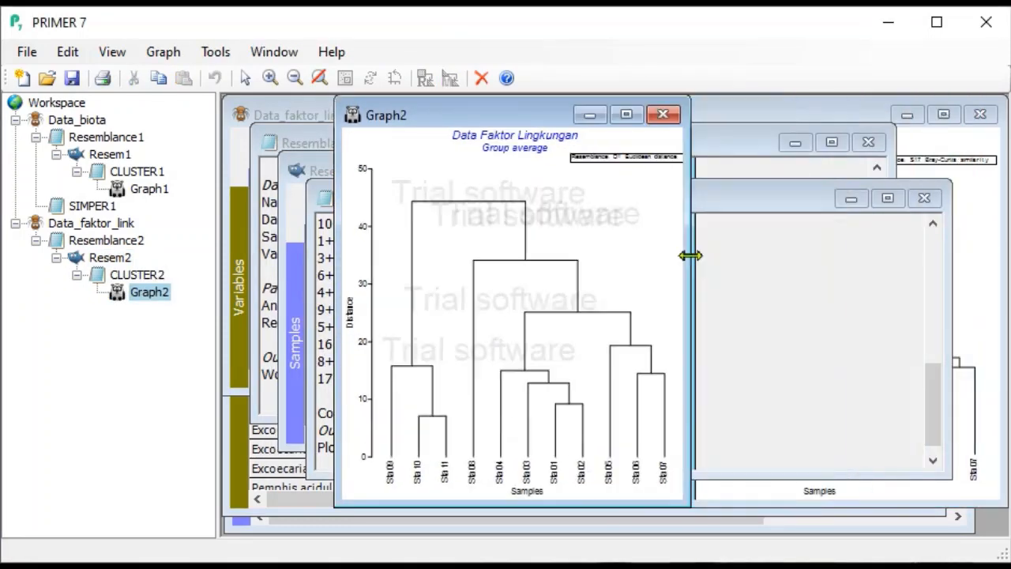
left_click_drag(516, 116, 399, 116)
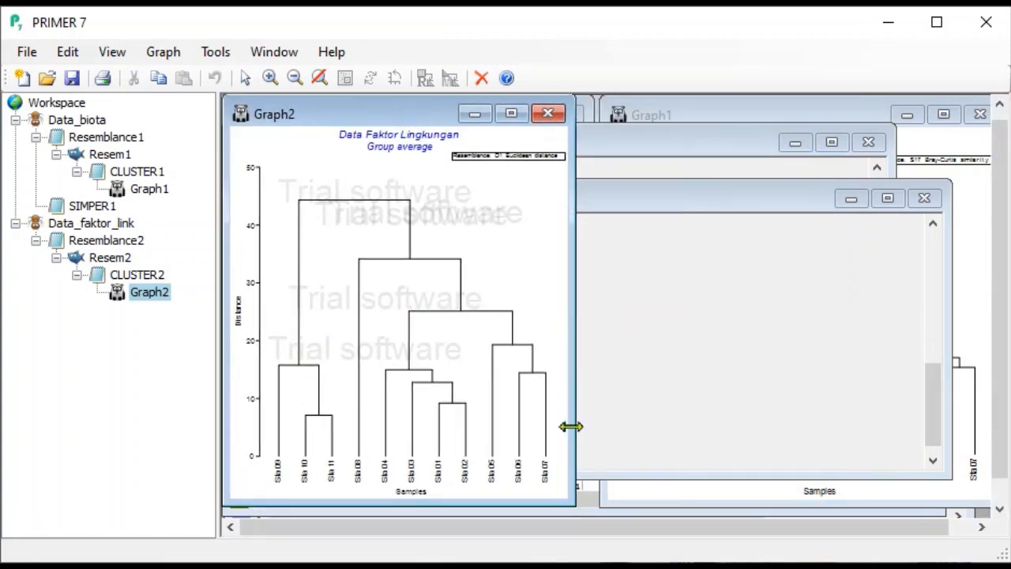
left_click_drag(560, 495, 583, 501)
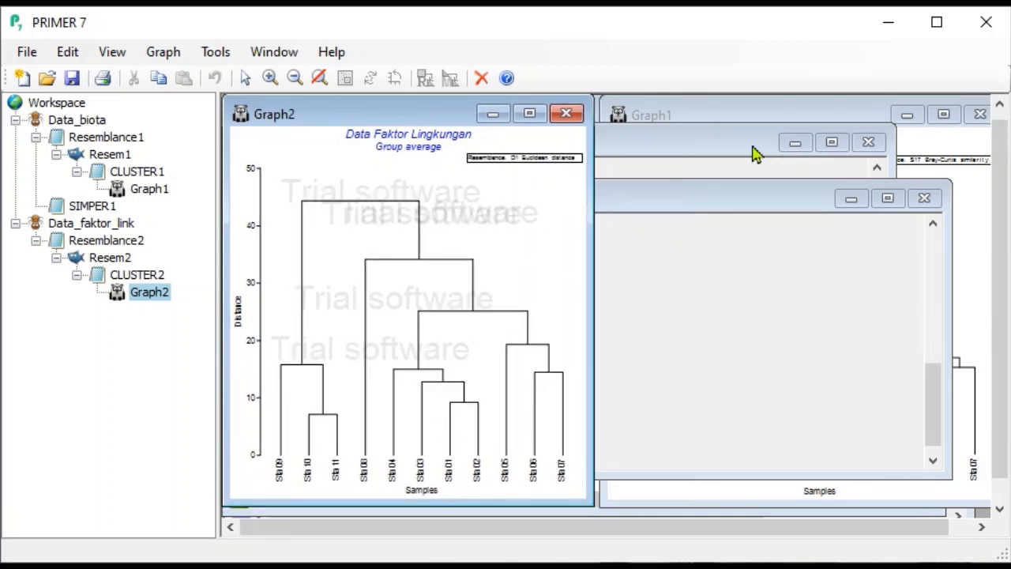
left_click(747, 106)
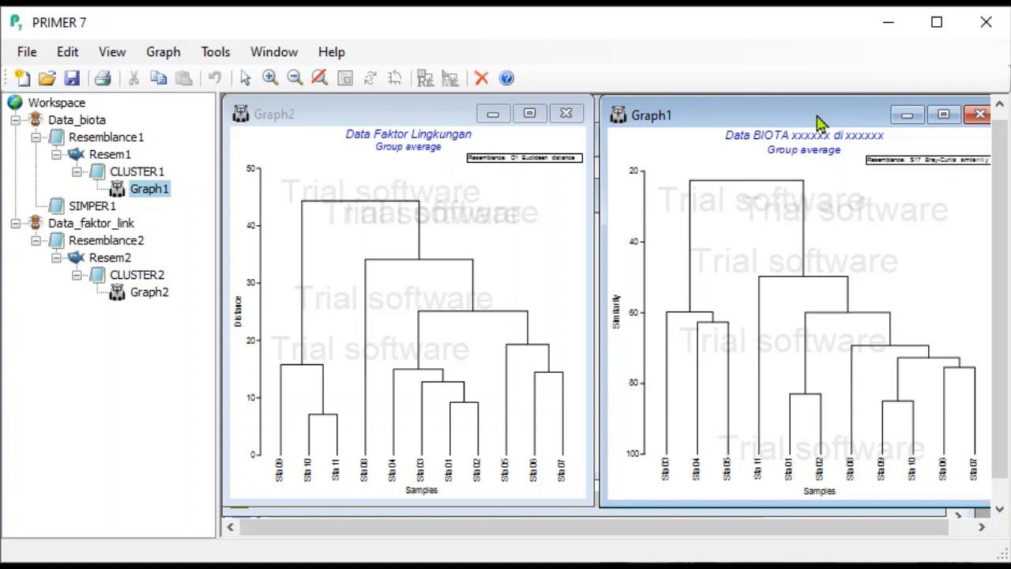
- Show the Data_faktor_link worksheet enlarged and open the biota matrix Resem1, shifted so both windows are accessible
double_click(94, 223)
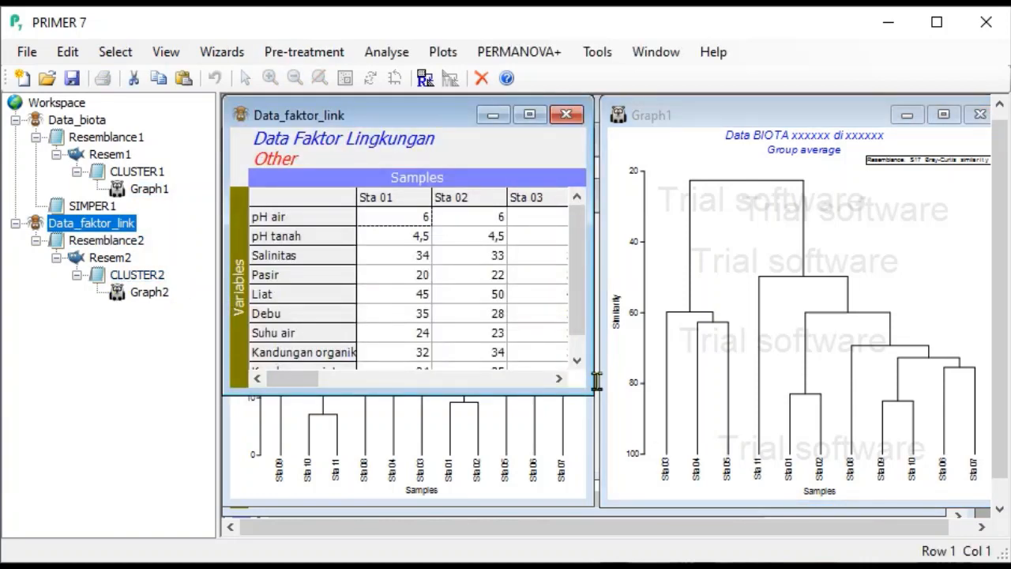
left_click_drag(594, 390, 901, 500)
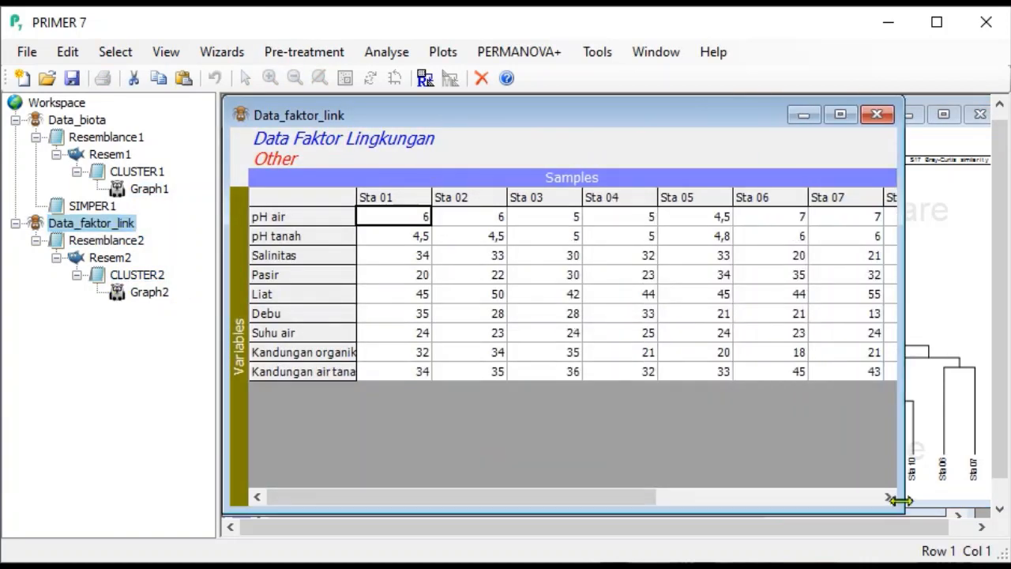
double_click(110, 155)
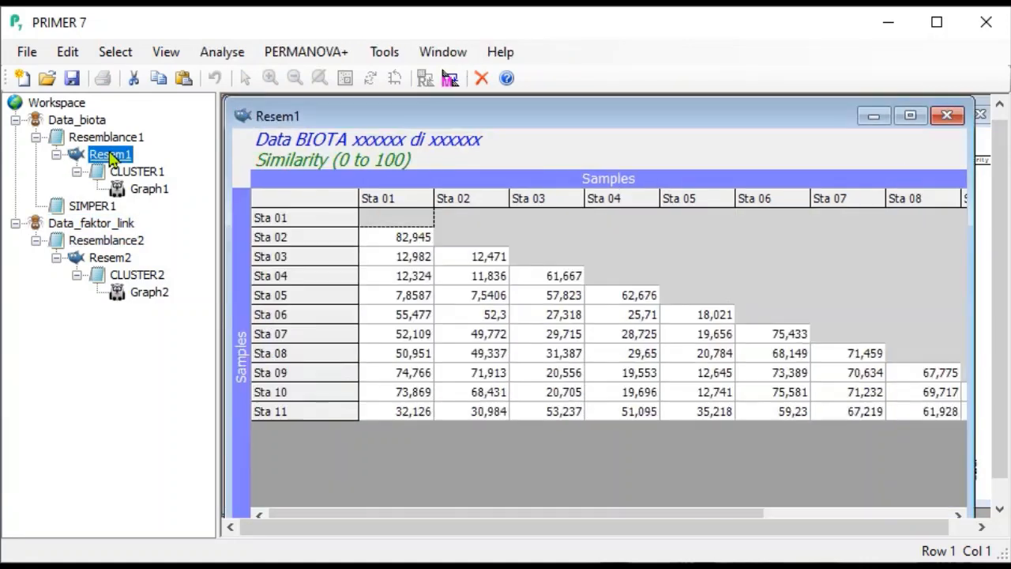
left_click_drag(556, 120, 619, 117)
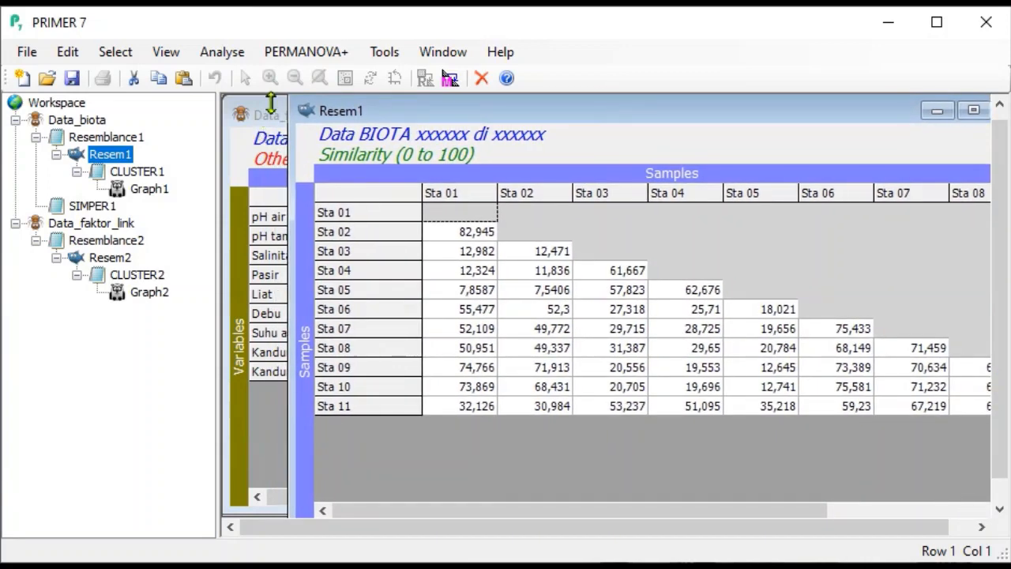
left_click(270, 101)
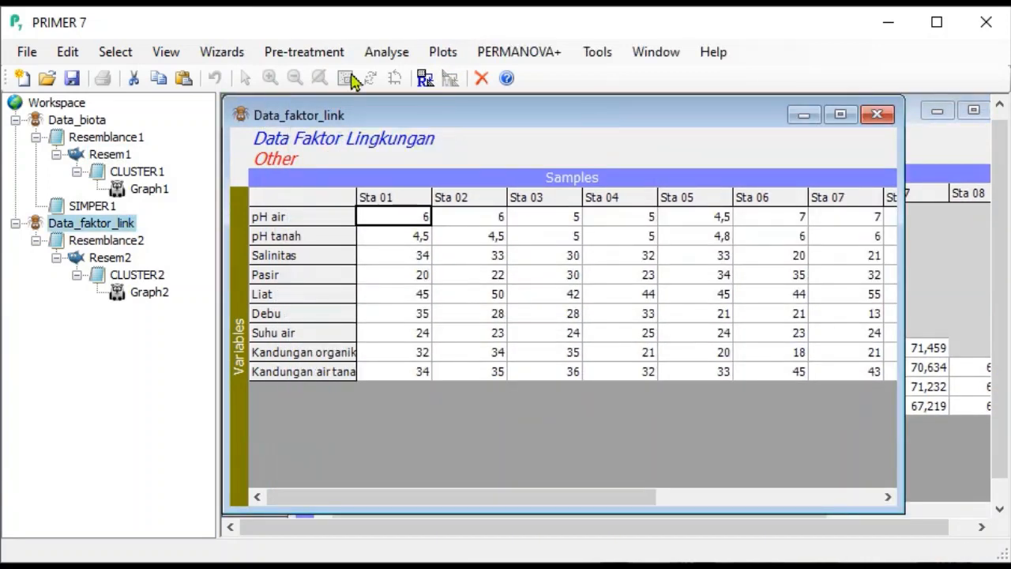
left_click(387, 52)
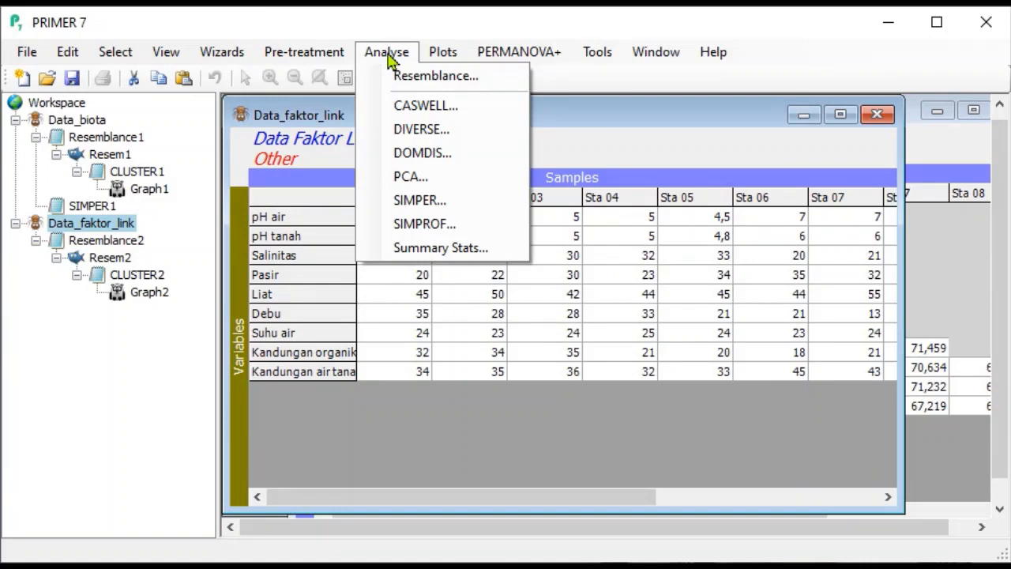
left_click(912, 171)
left_click(956, 237)
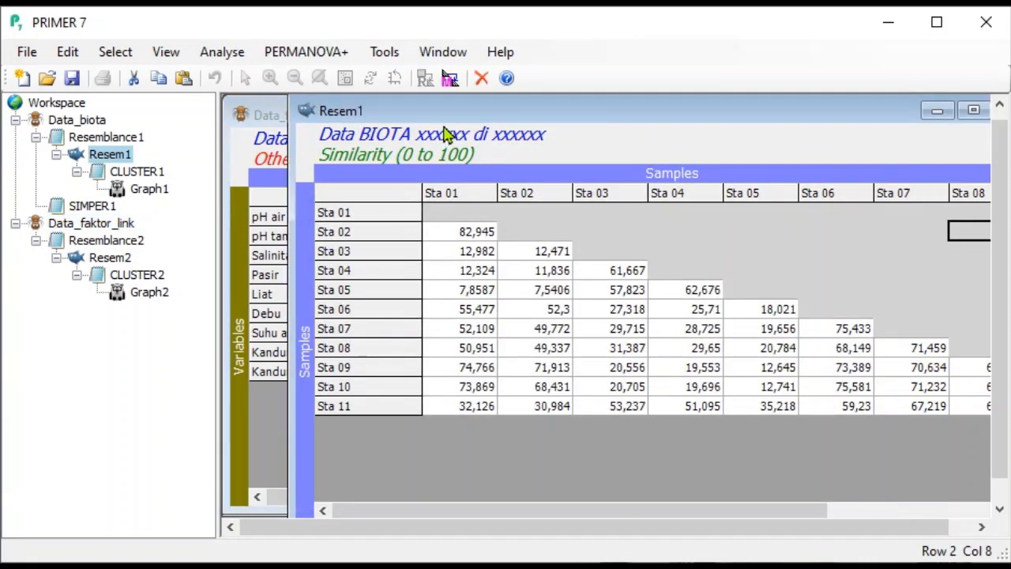
left_click(346, 55)
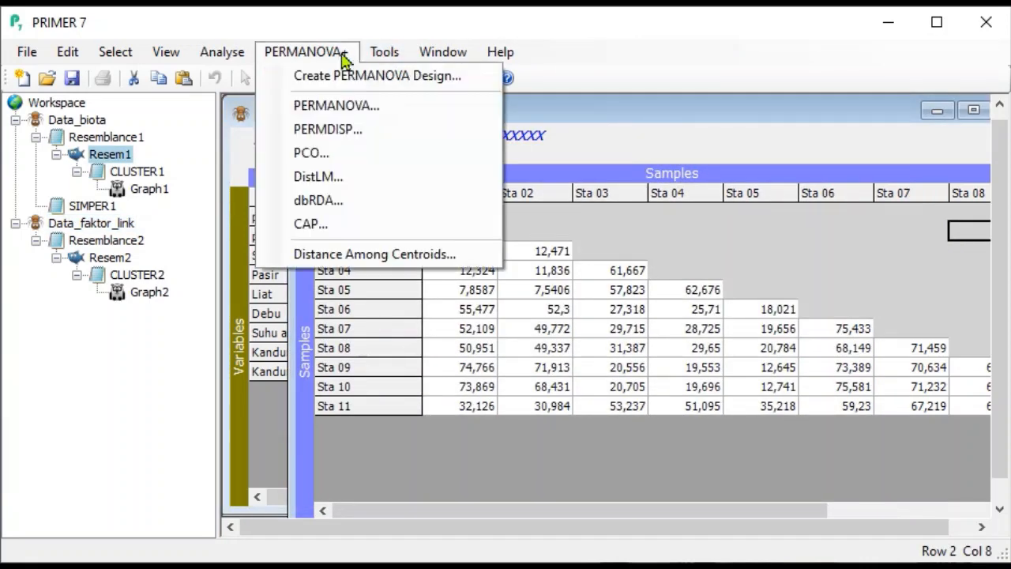
- Start a BEST analysis on Resem1 with the BIOENV method and set Data_faktor_link as the fitted data worksheet
left_click(216, 61)
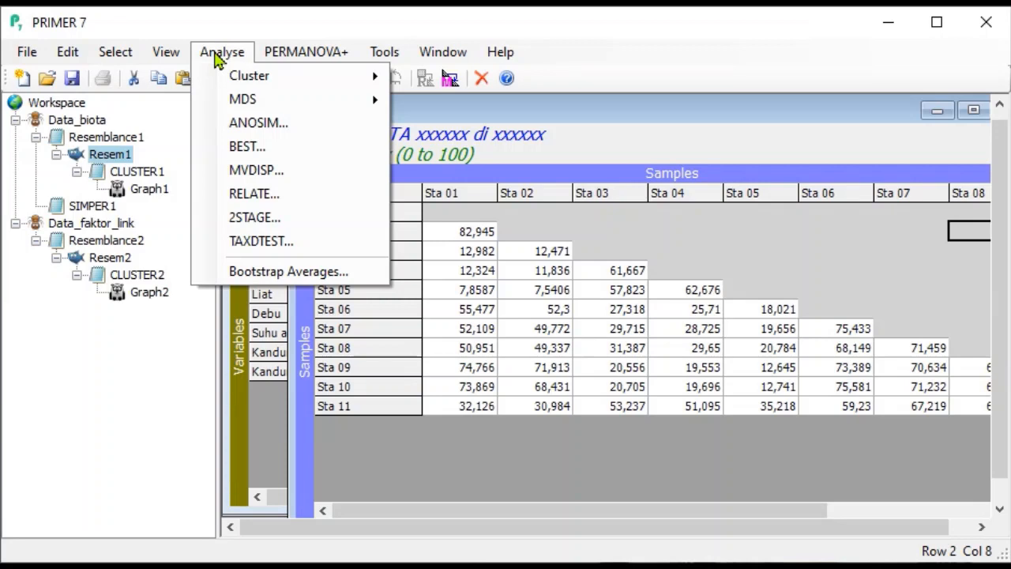
left_click(302, 156)
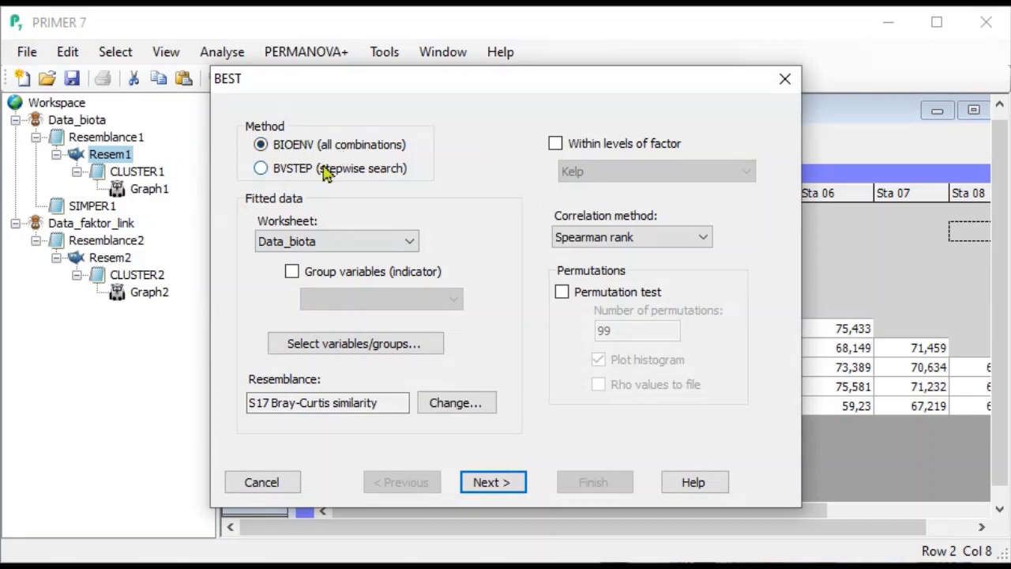
left_click_drag(387, 88, 607, 86)
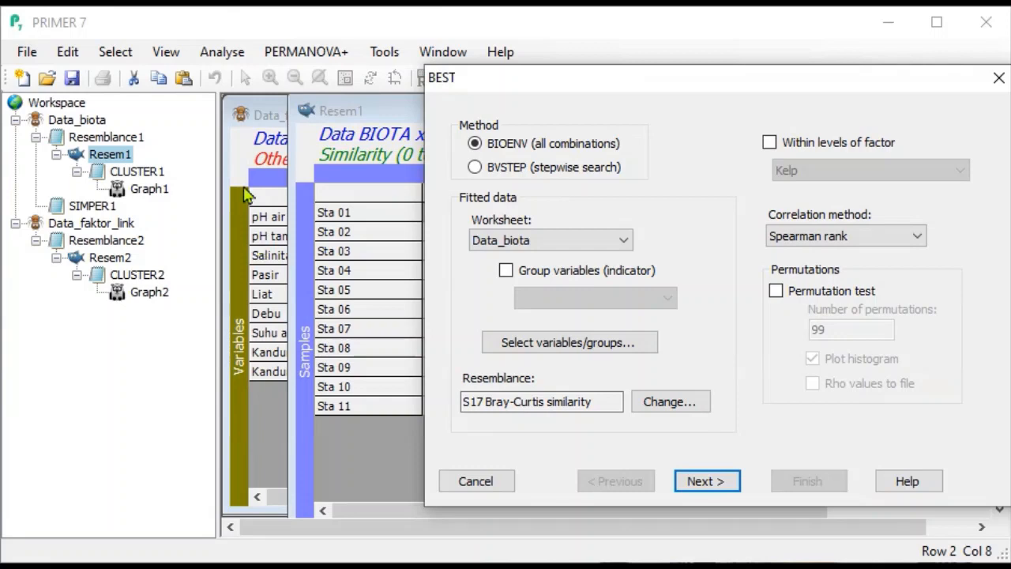
left_click(542, 242)
left_click(558, 274)
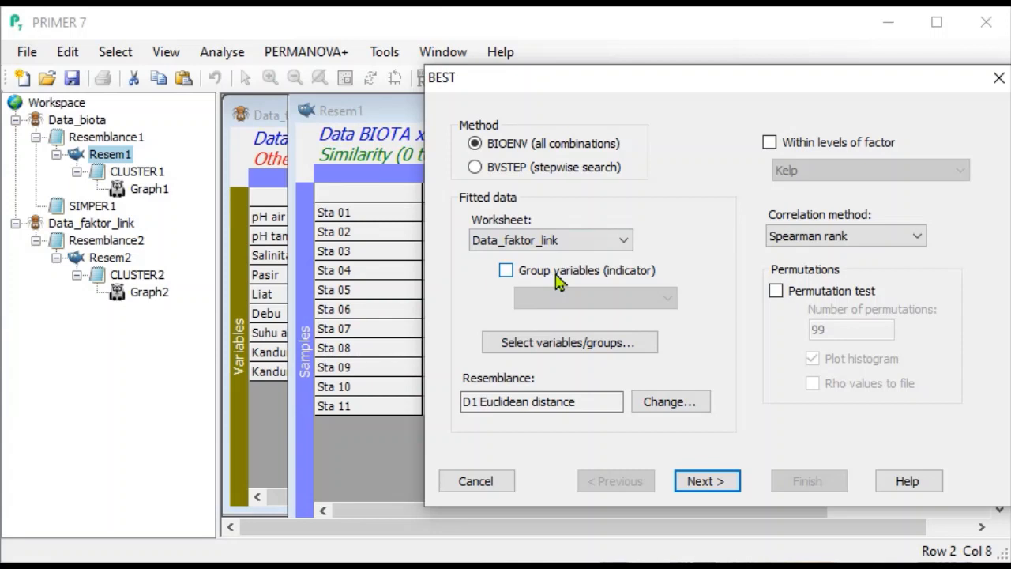
- Force the exclusion of Kandungan air tanah in the BEST variable selection, return it to the available variables and accept the selection
left_click(616, 346)
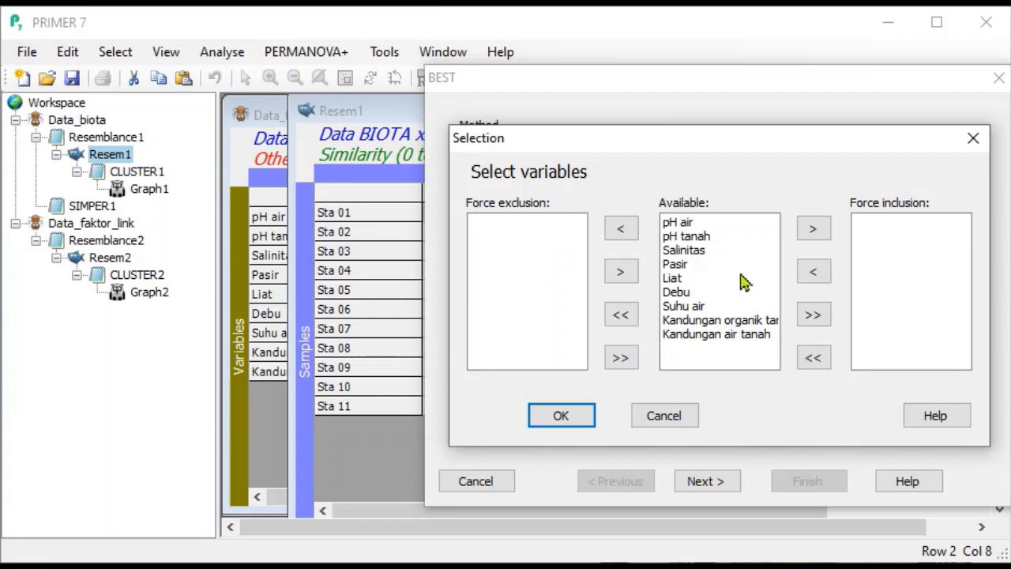
left_click(711, 334)
left_click(622, 228)
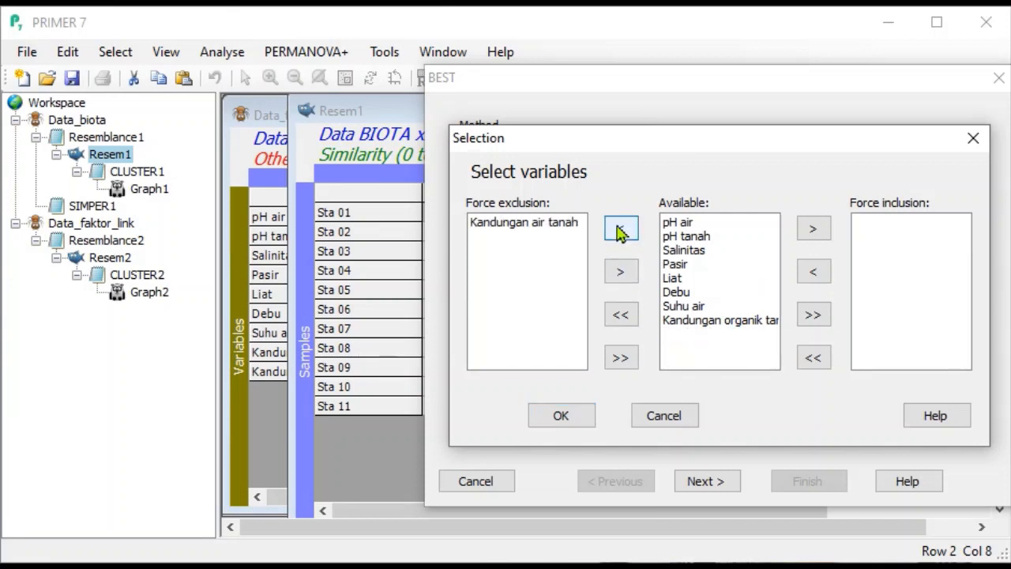
left_click(557, 243)
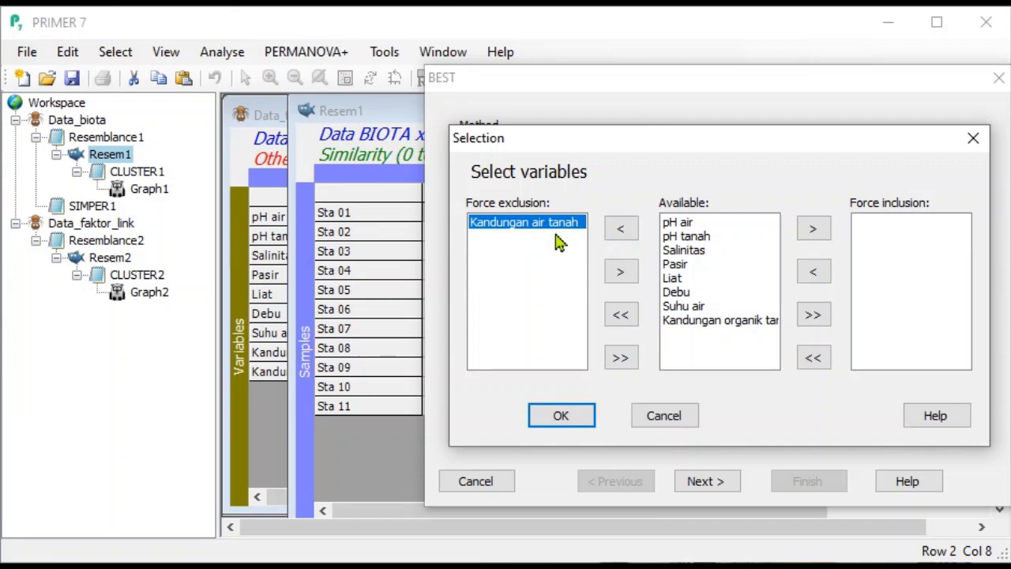
left_click(621, 271)
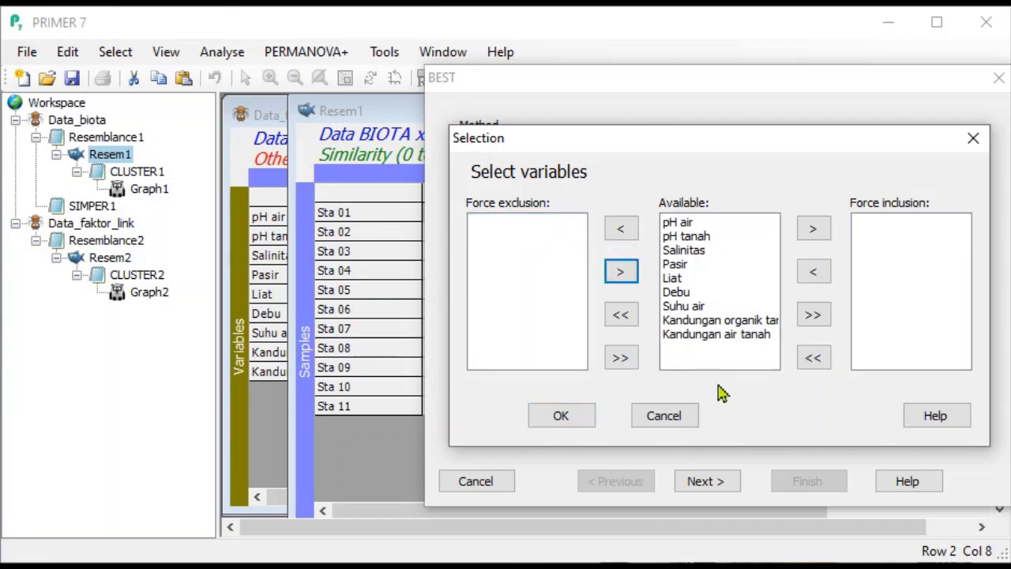
left_click(567, 422)
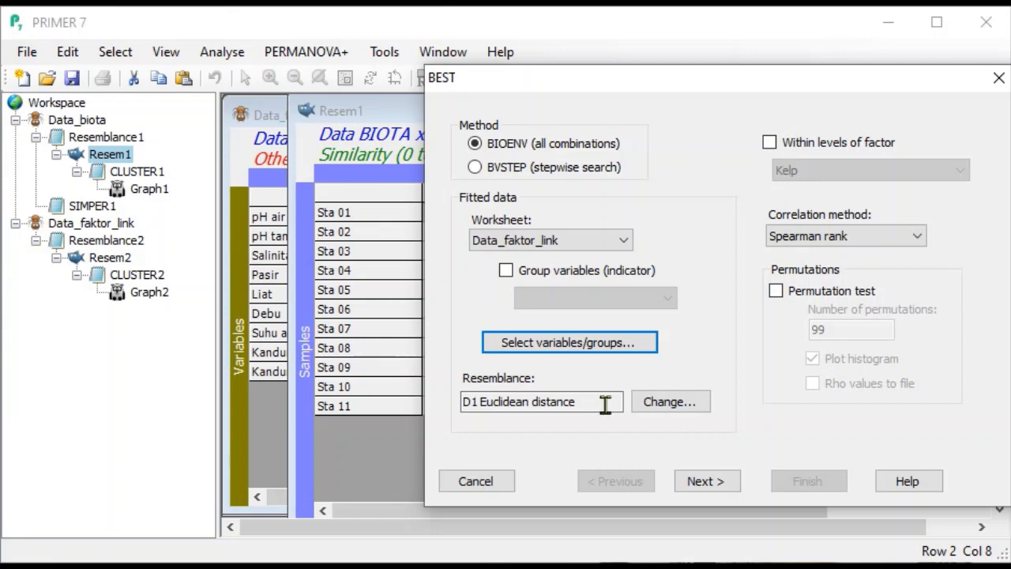
- Accept Euclidean distance between samples as the fitted data's resemblance and Spearman rank as the correlation method, and proceed to the BIOENV options
left_click(668, 401)
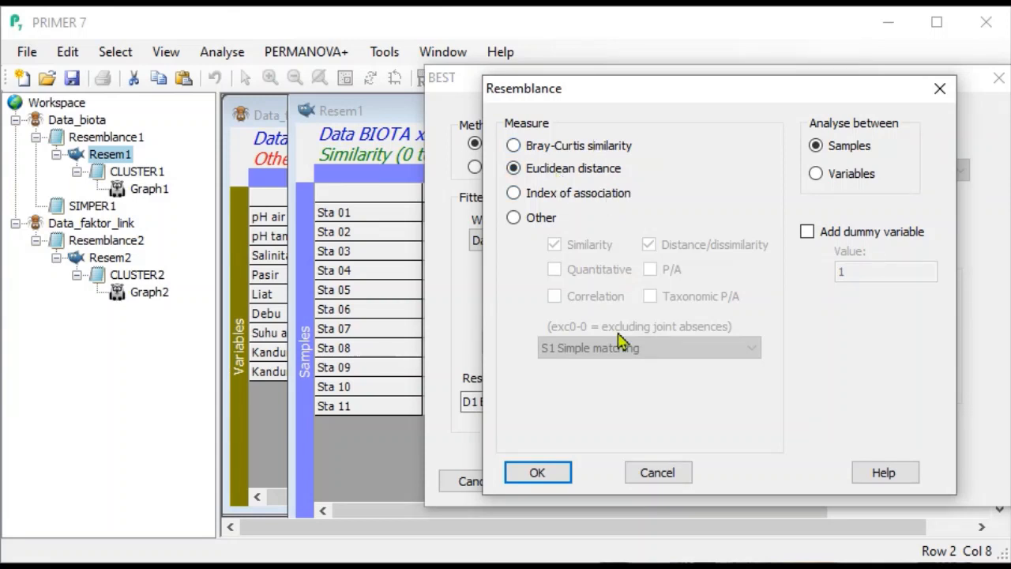
left_click(541, 475)
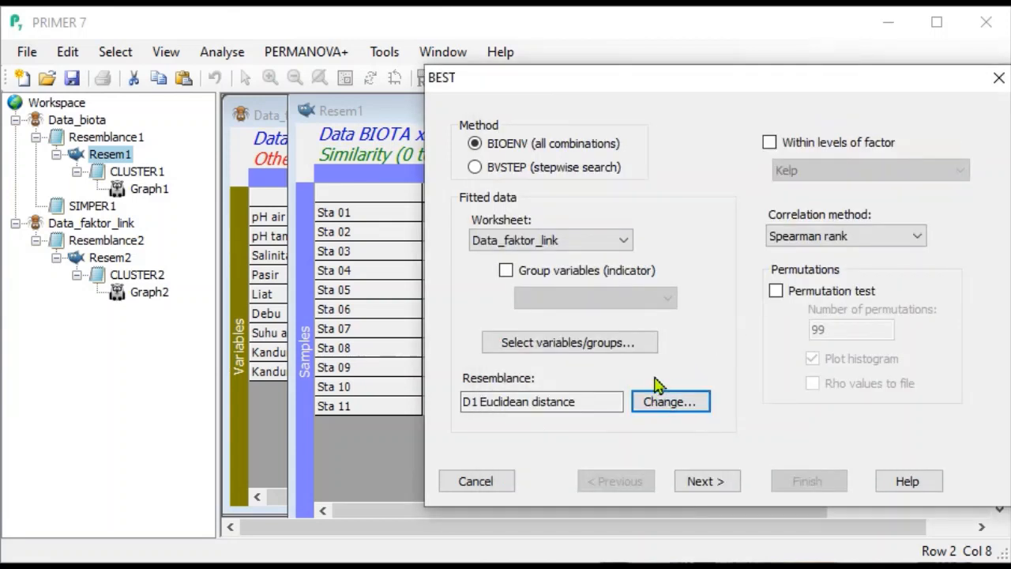
left_click(893, 237)
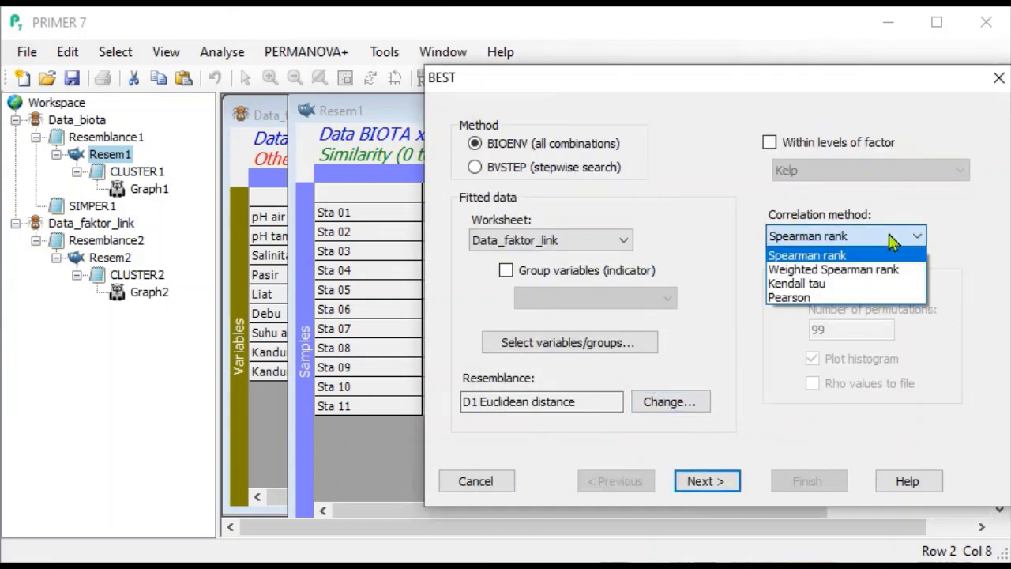
left_click(885, 259)
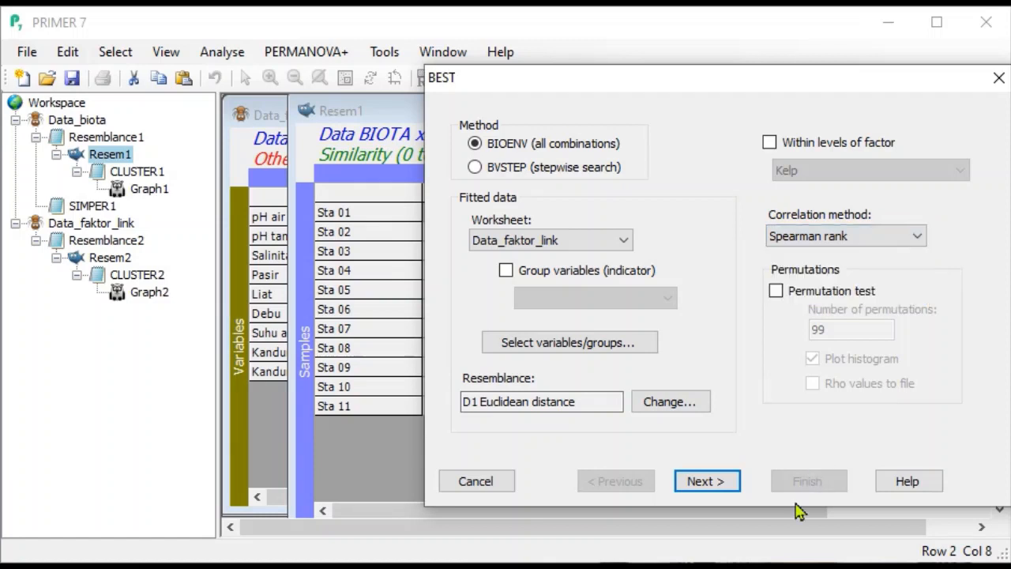
left_click(719, 484)
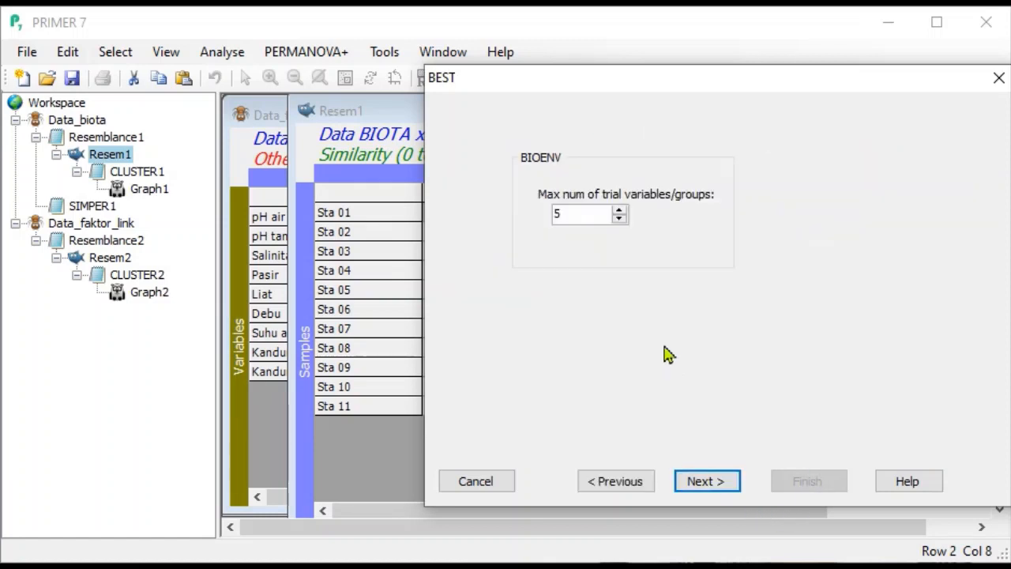
- Set the maximum number of trial variables to 5 and run BEST with 10 best results, Normal detail and short variable names
left_click(619, 211)
left_click(620, 211)
left_click(620, 222)
left_click(707, 481)
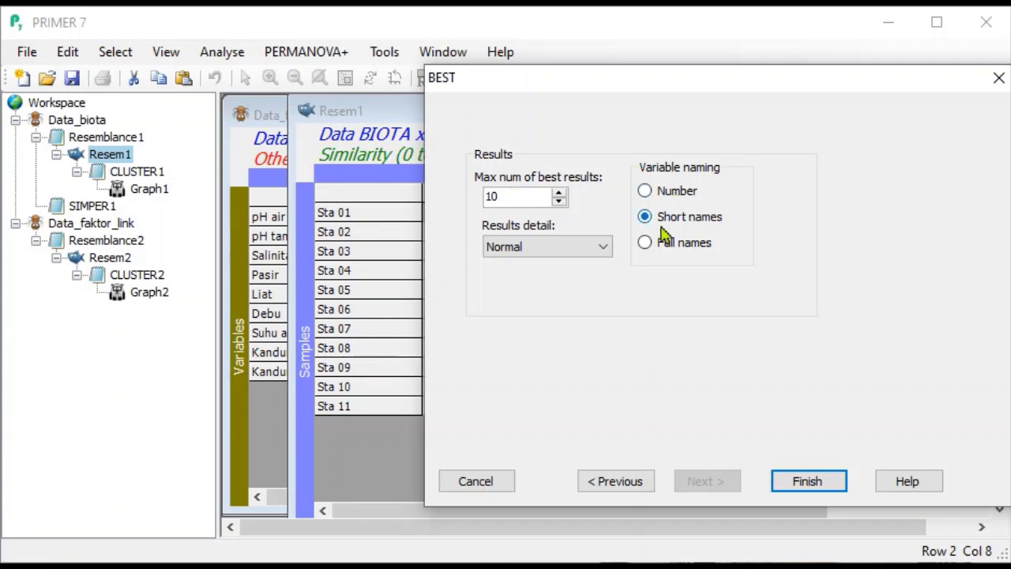
left_click(807, 481)
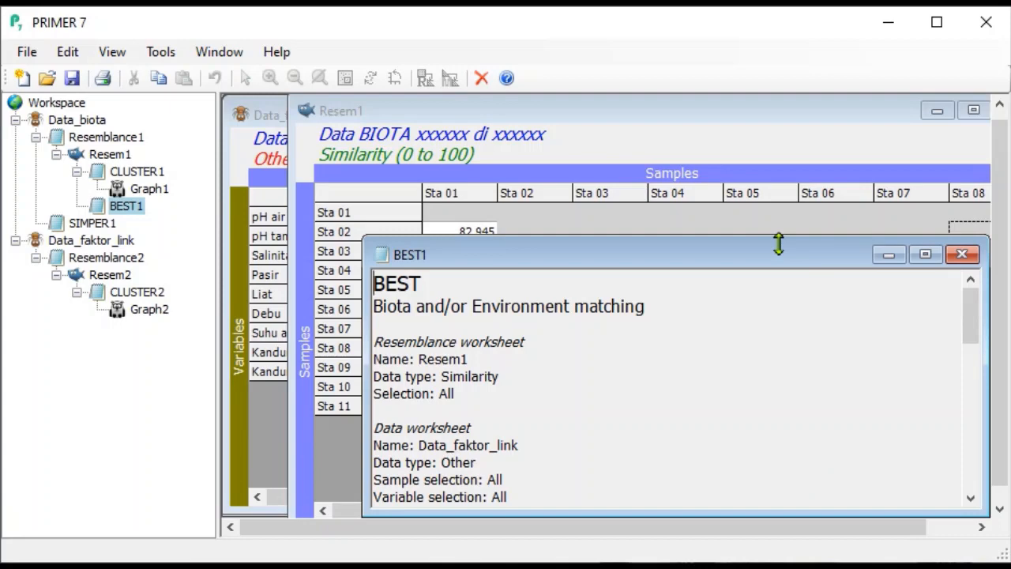
- Enlarge the BEST1 results window to fill the workspace and highlight its subtitle "Biota and/or Environment matching"
left_click_drag(779, 239, 758, 95)
left_click_drag(366, 268, 221, 277)
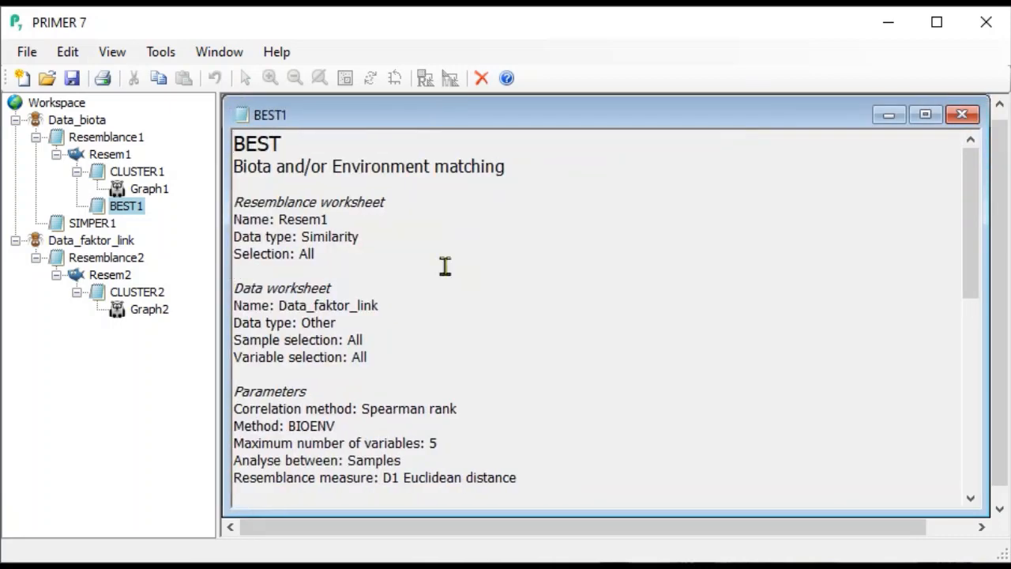
left_click_drag(456, 174, 225, 170)
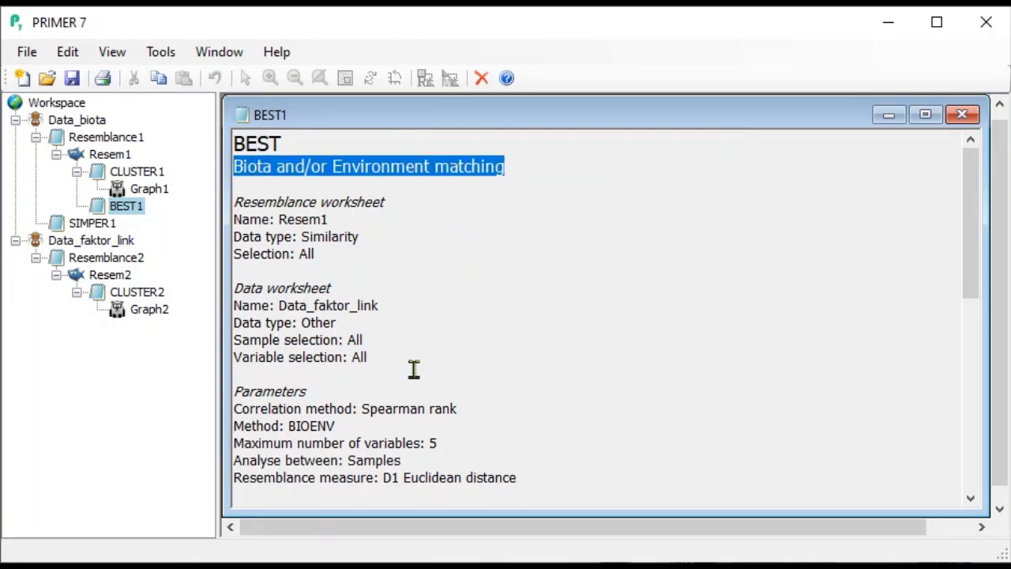
- Review the analysis parameters and highlight the VARIABLES list in the BEST1 report
scroll(413, 369, "down", 2)
scroll(414, 368, "down", 3)
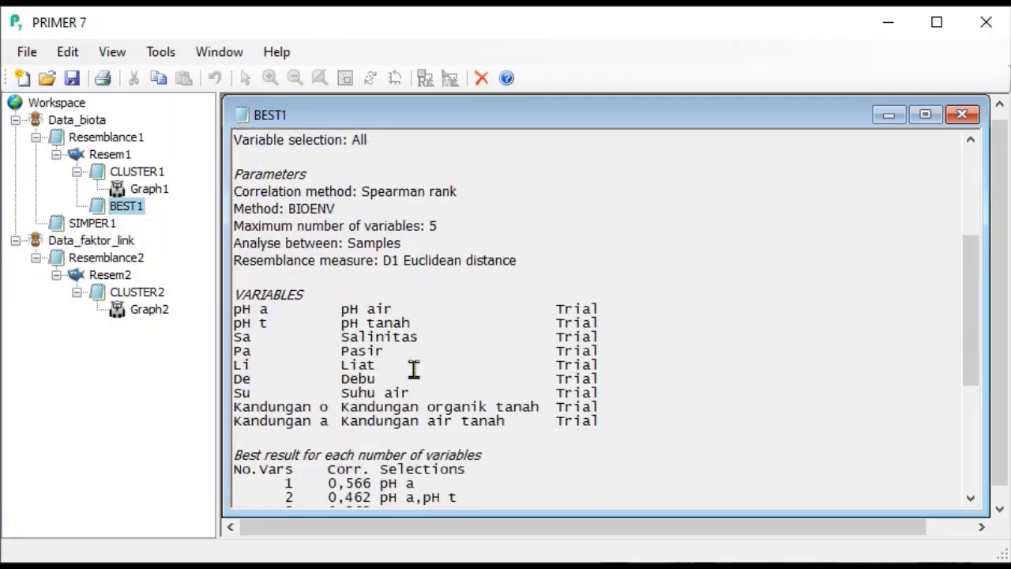
left_click_drag(236, 294, 601, 419)
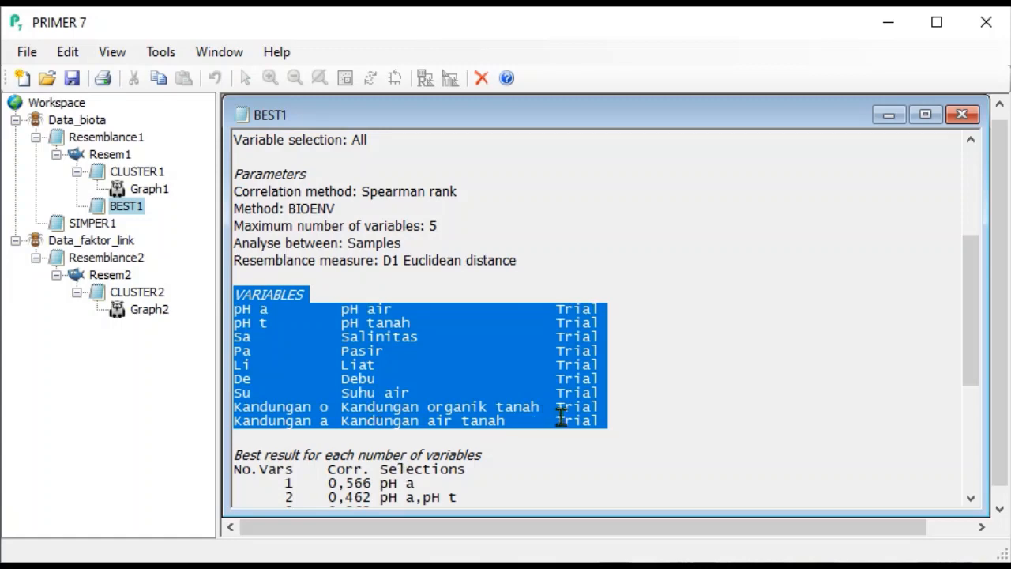
left_click(561, 447)
scroll(561, 438, "down", 4)
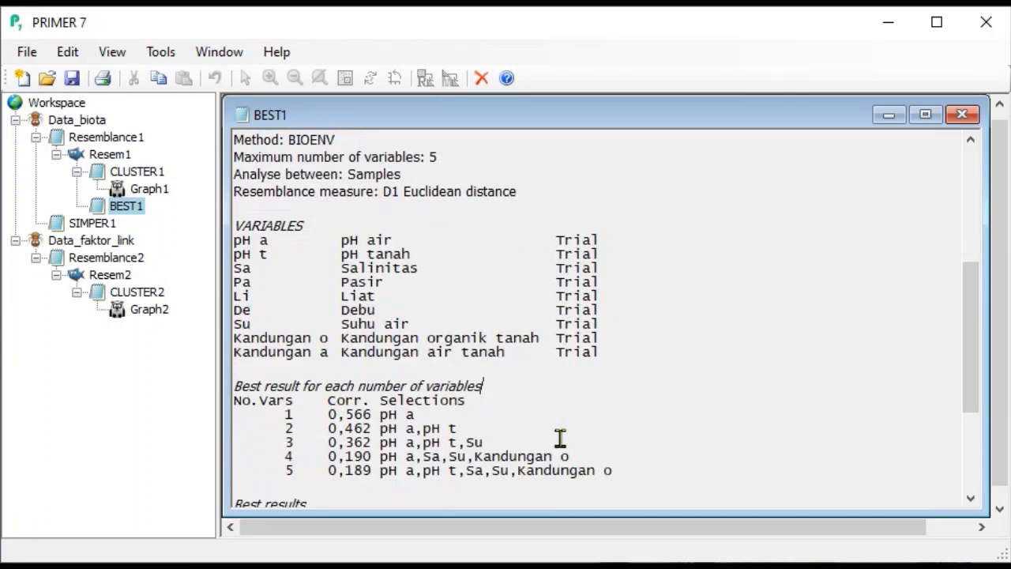
- Examine the "Best result for each number of variables" table, highlighting the entries for one, two, three and five variables
scroll(560, 439, "down", 3)
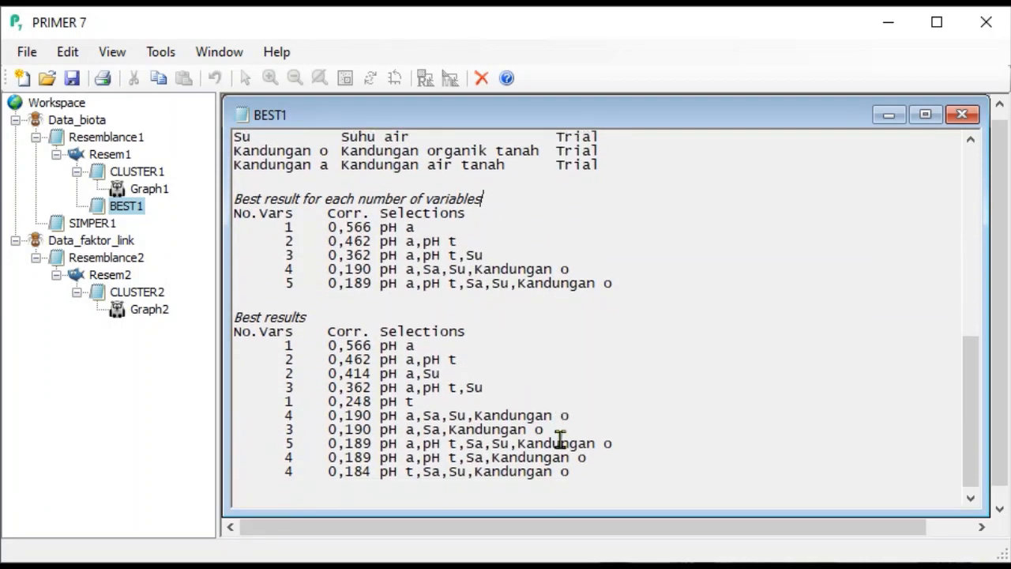
double_click(282, 226)
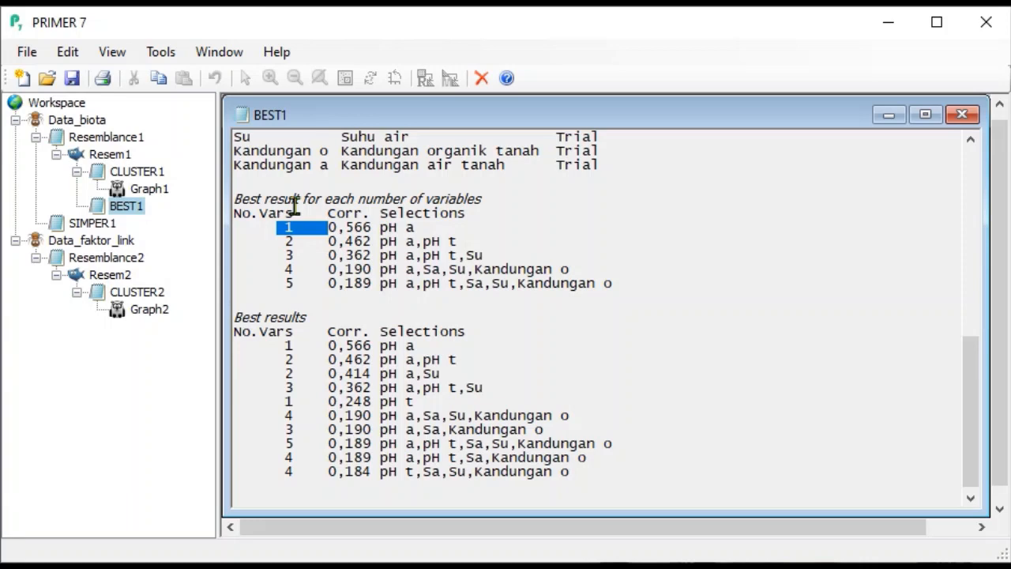
left_click_drag(416, 228, 380, 228)
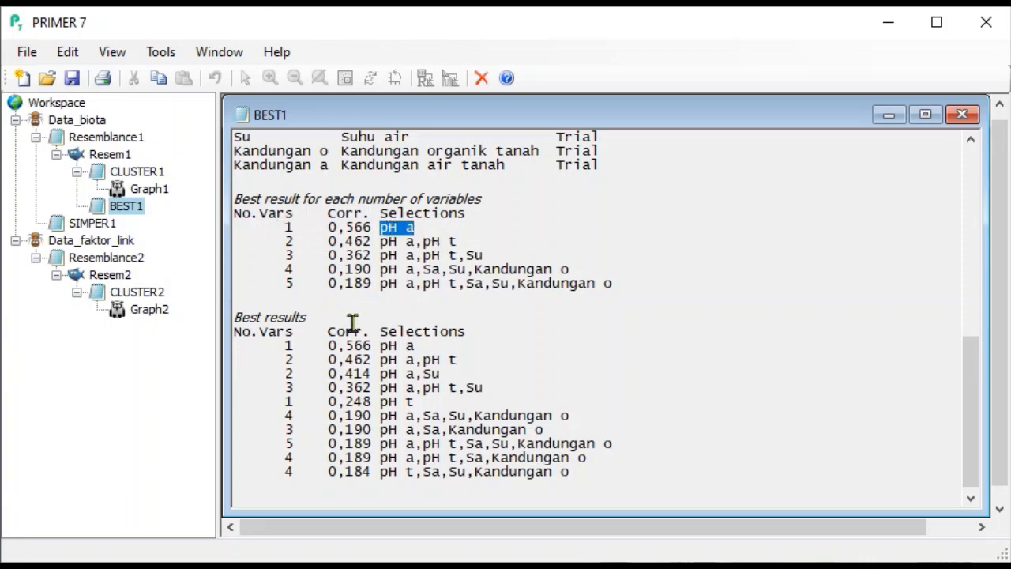
double_click(292, 239)
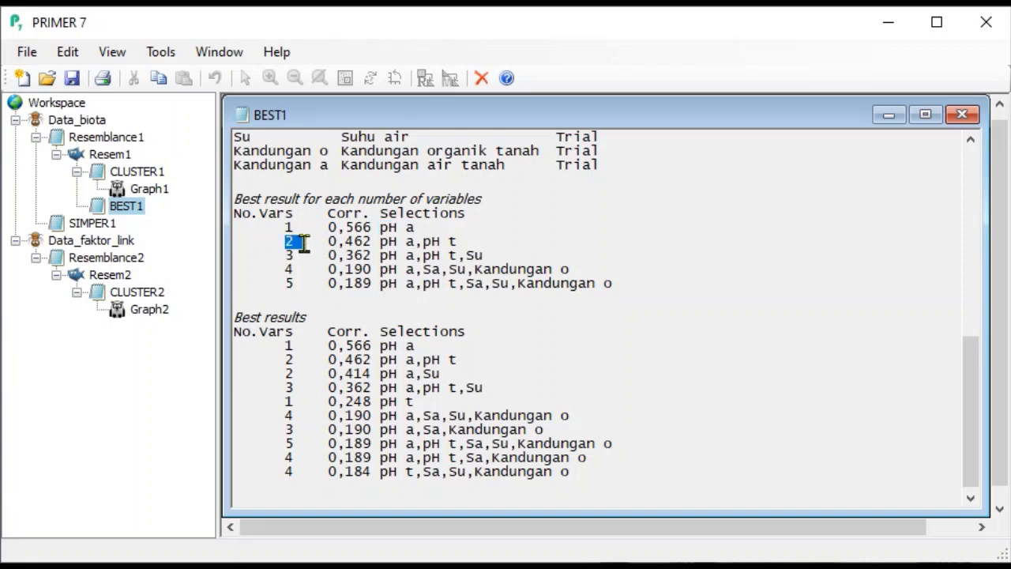
left_click_drag(302, 243, 466, 242)
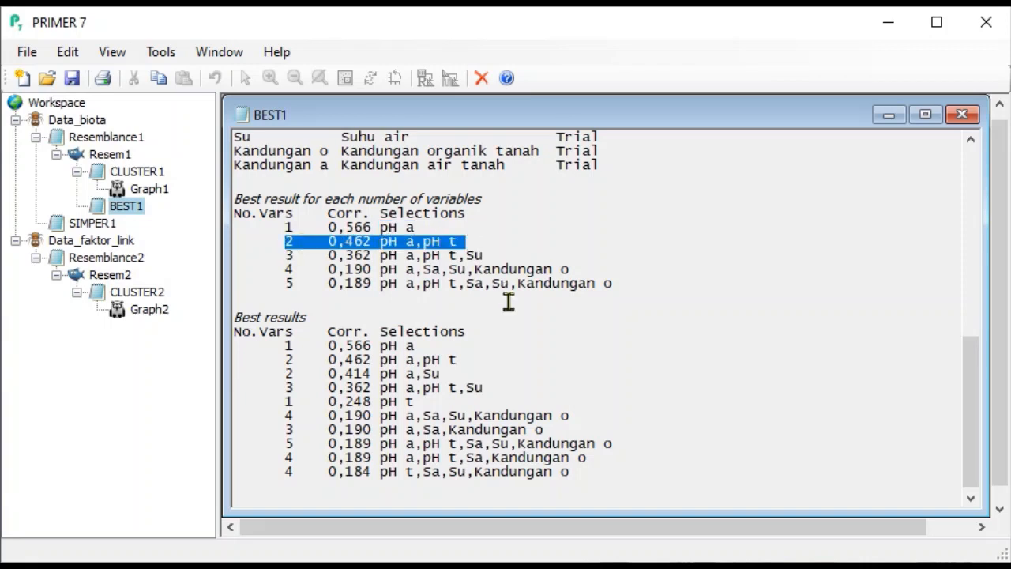
left_click_drag(290, 256, 484, 253)
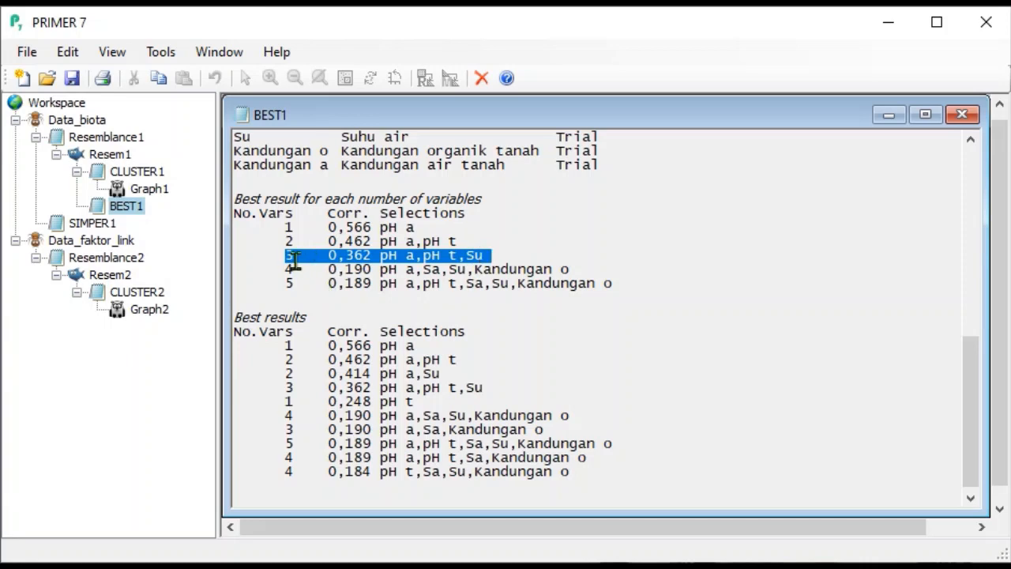
left_click_drag(285, 283, 511, 307)
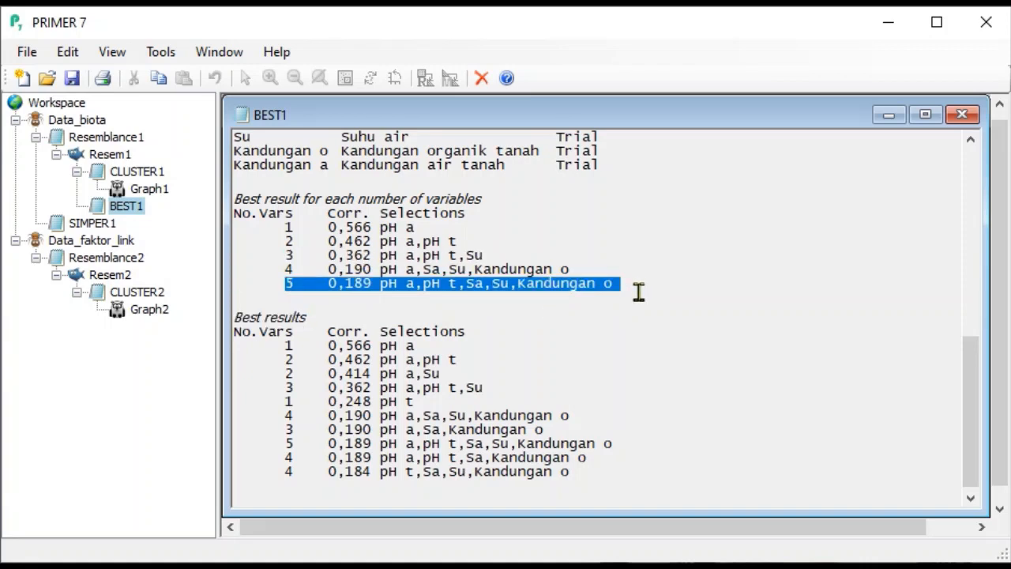
- Examine the "Best results" table, comparing variable counts, correlations and selected factors from the first-ranked row to the last
left_click(390, 347)
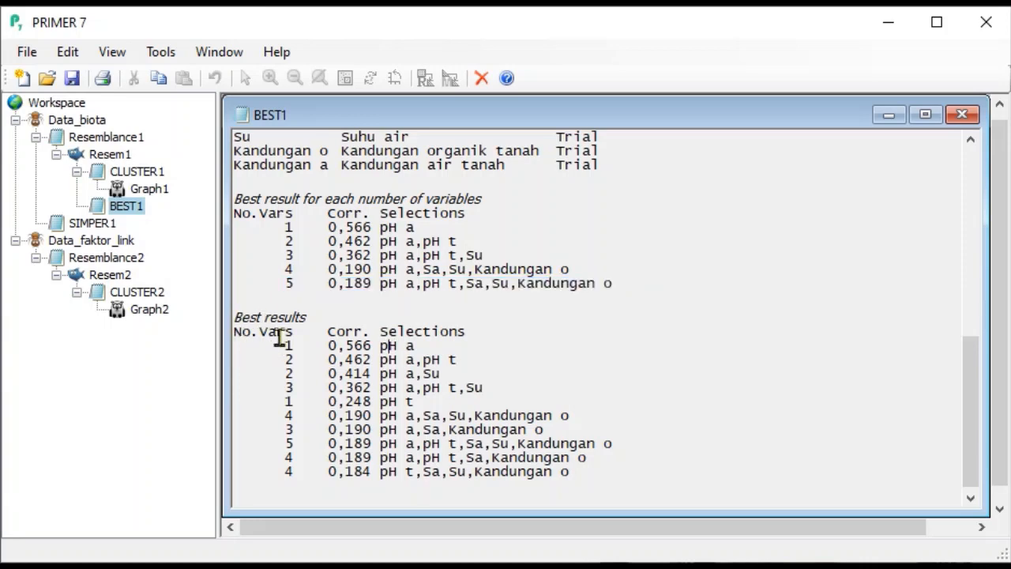
left_click_drag(370, 338, 370, 348)
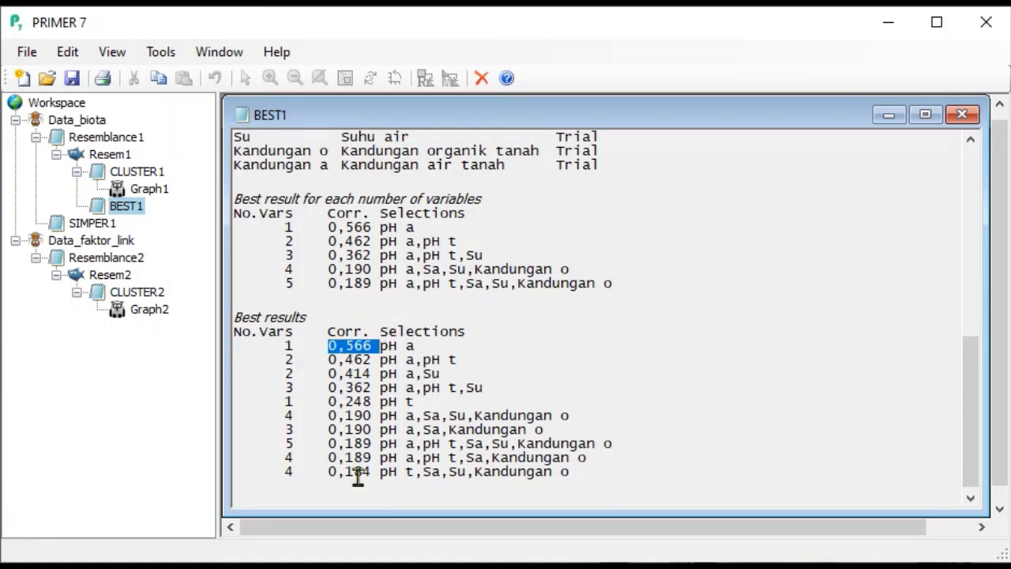
left_click(512, 386)
left_click_drag(425, 347, 380, 347)
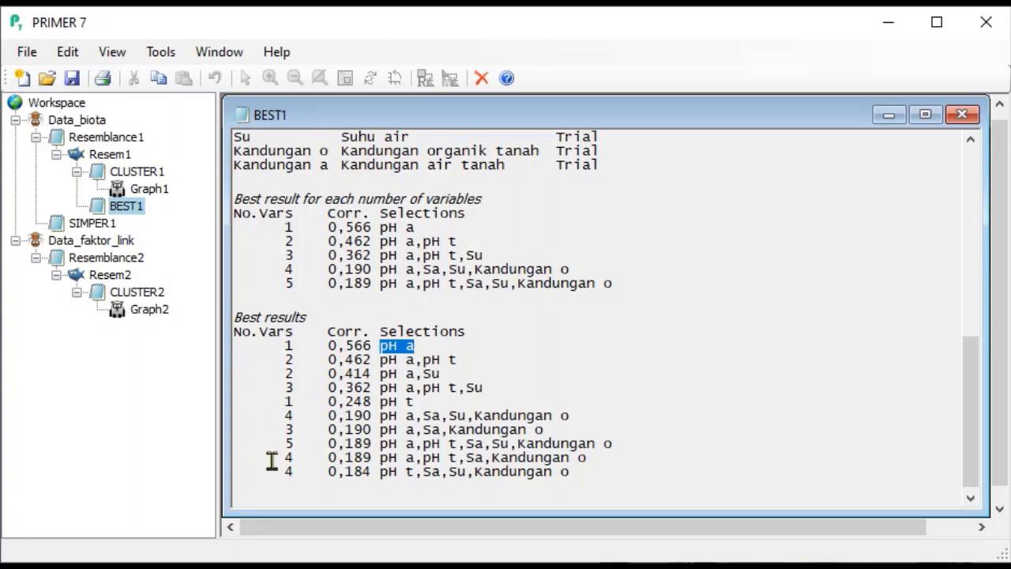
left_click(288, 343)
double_click(289, 359)
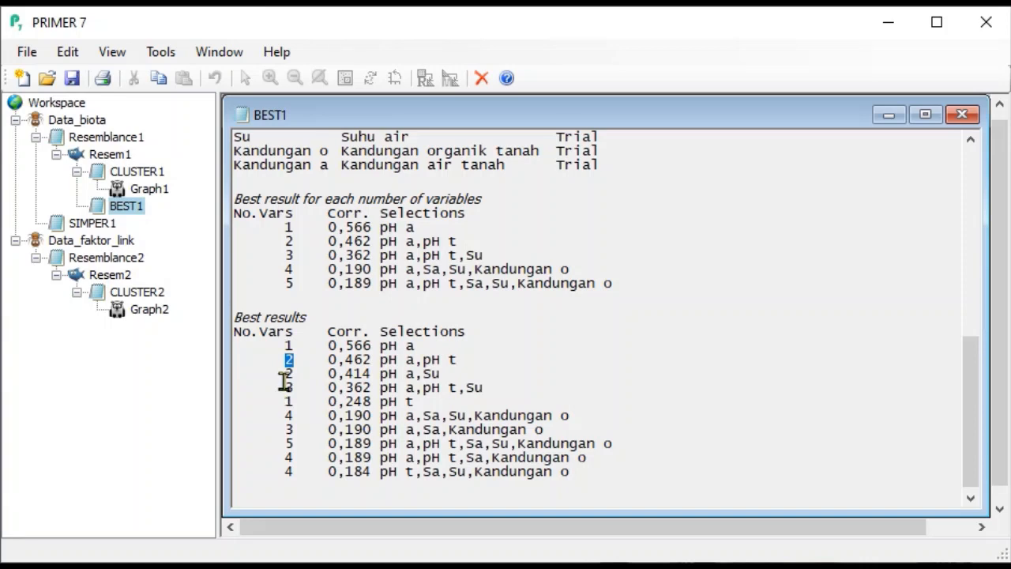
double_click(289, 373)
double_click(290, 387)
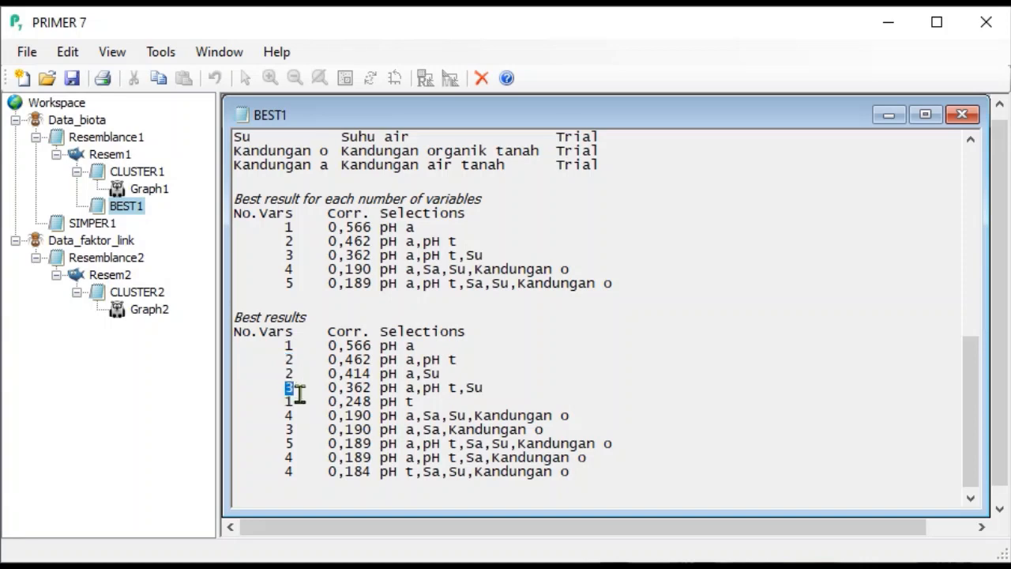
double_click(284, 472)
left_click_drag(325, 471, 368, 474)
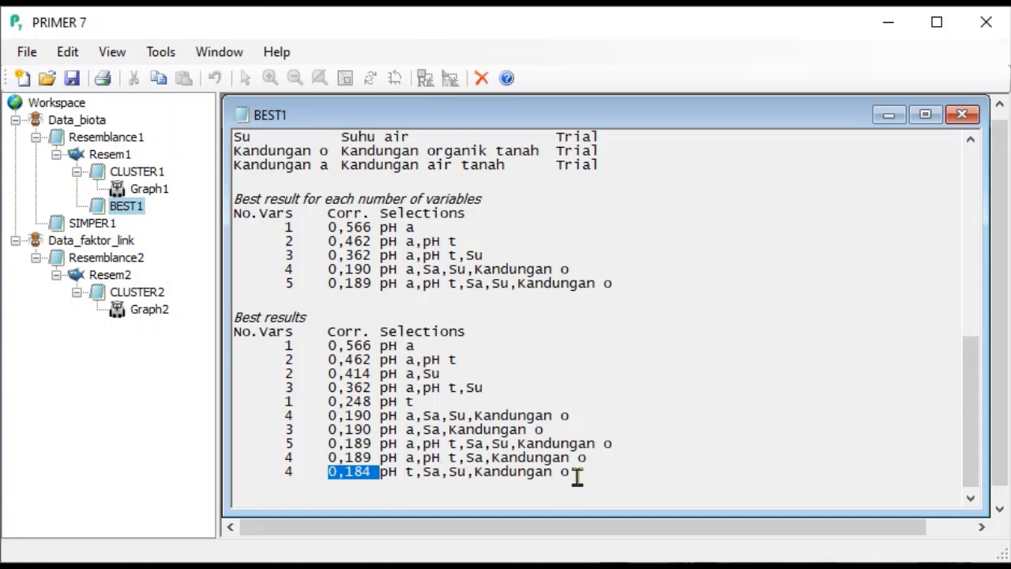
left_click_drag(572, 473, 475, 472)
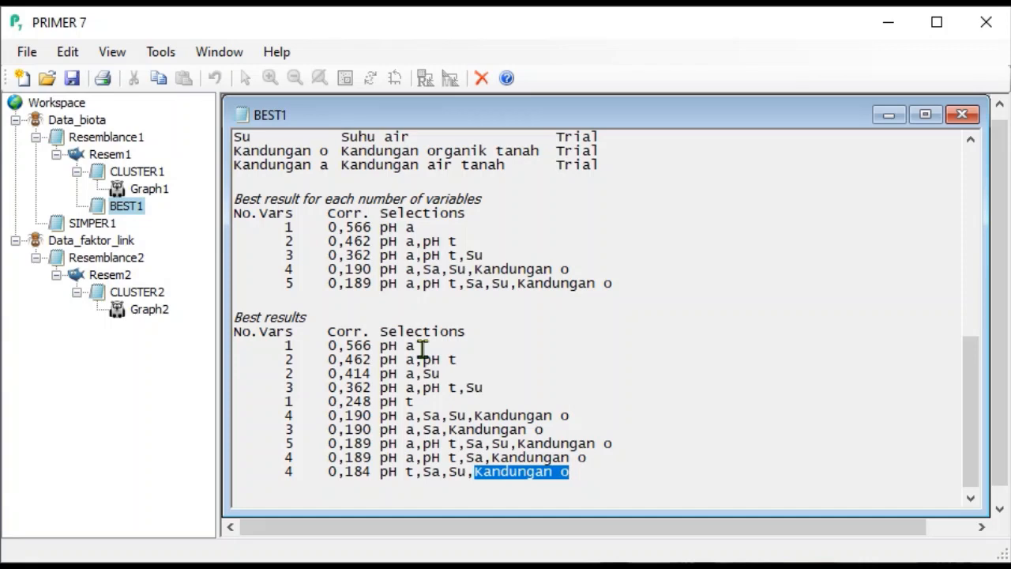
- Compare the correlation values of the second-ranked, middle and last combinations in the "Best results" table
double_click(332, 360)
left_click_drag(348, 365, 352, 368)
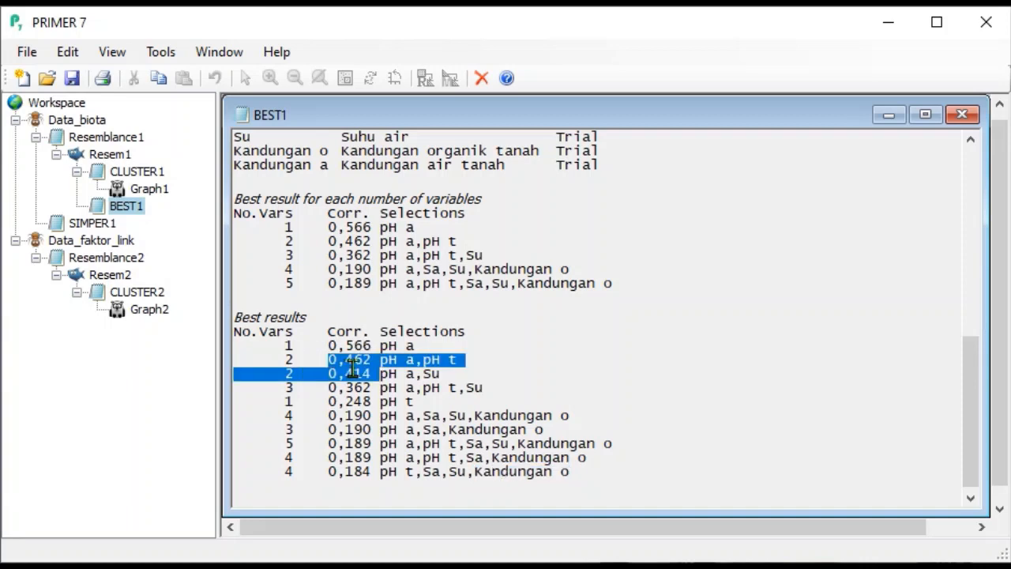
double_click(332, 415)
left_click_drag(331, 415, 360, 450)
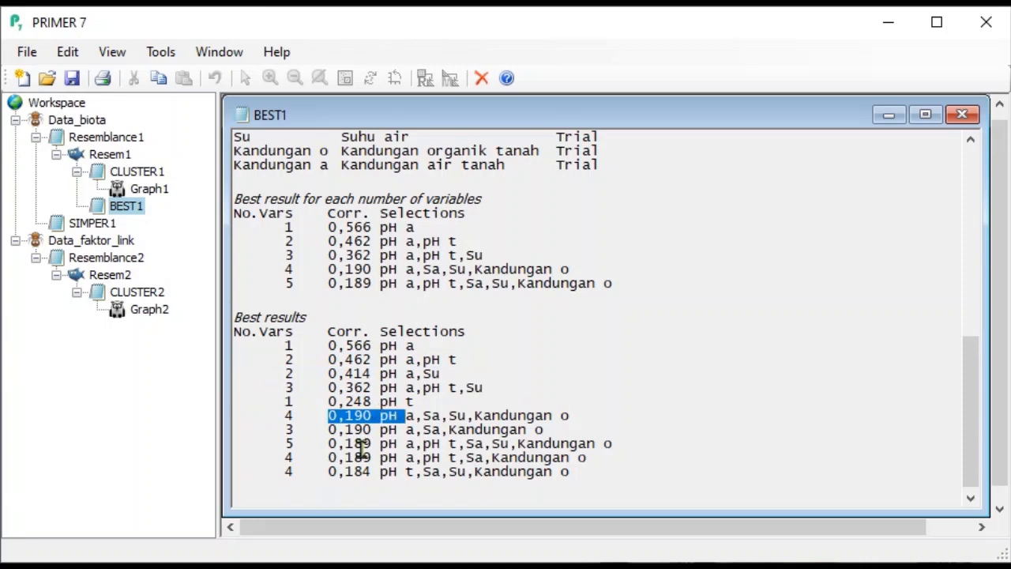
left_click(335, 470)
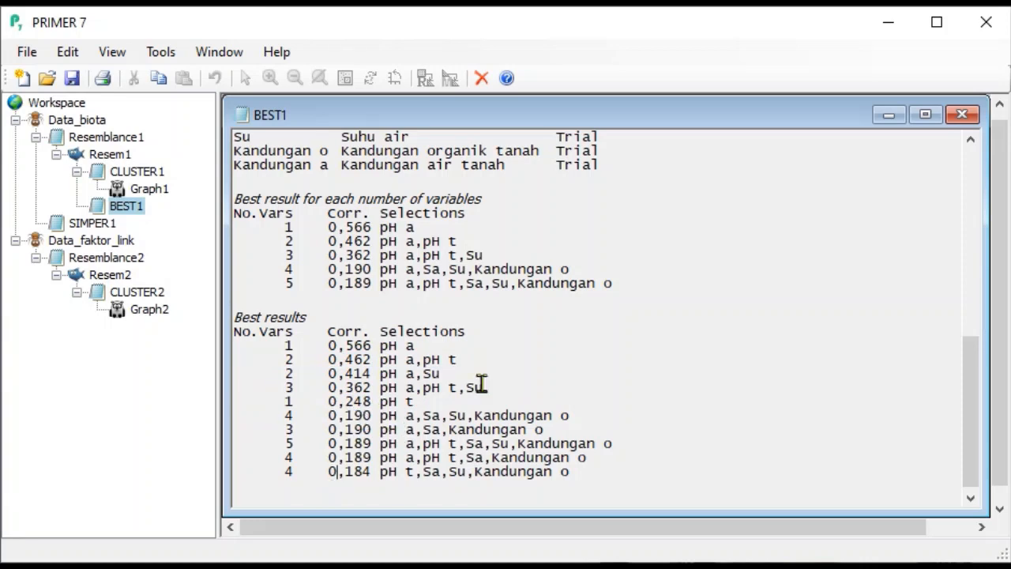